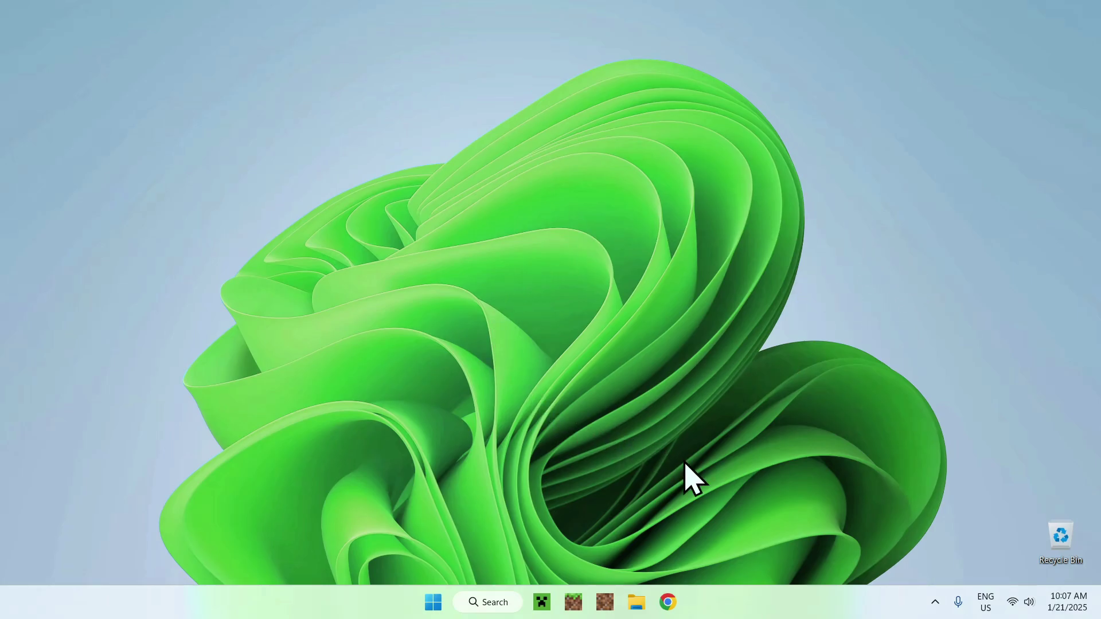
Open Google Chrome, search Google for Modrinth, and open the modrinth.com website.
{"action": "left_click", "coordinate": [668, 602]}
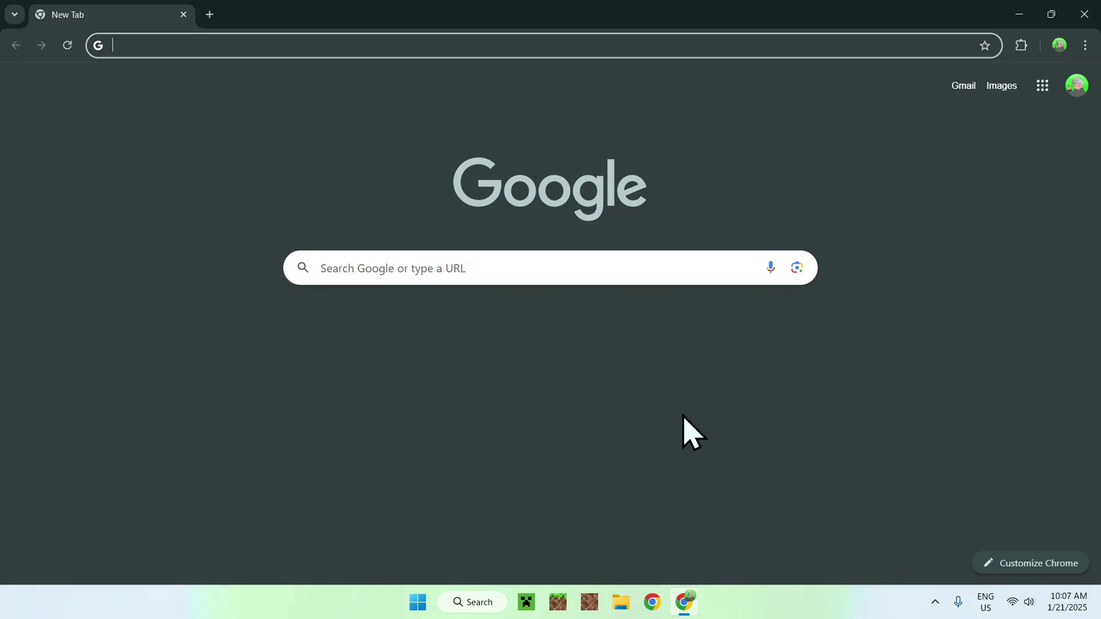
{"action": "left_click", "coordinate": [673, 267]}
{"action": "type", "text": "Modrinth"}
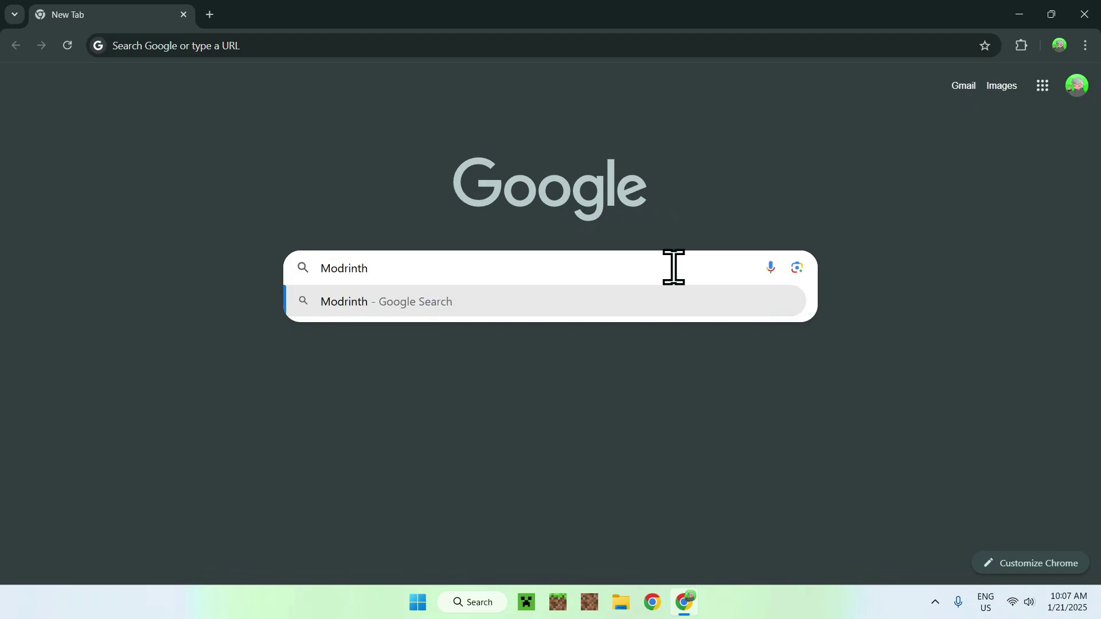
{"action": "key", "text": "Return"}
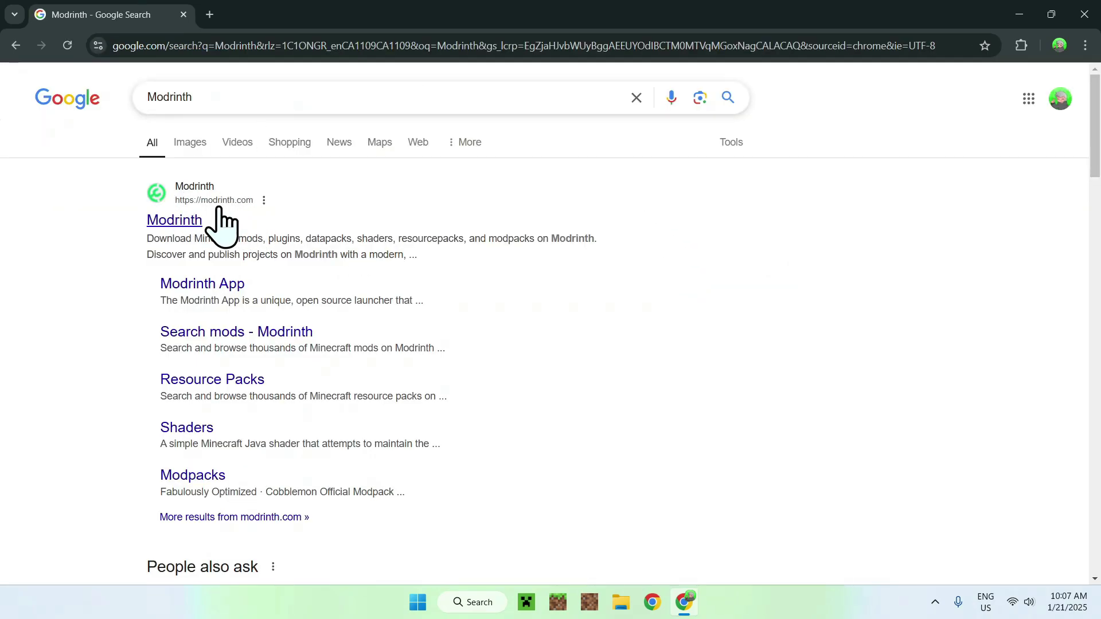
{"action": "left_click", "coordinate": [172, 221]}
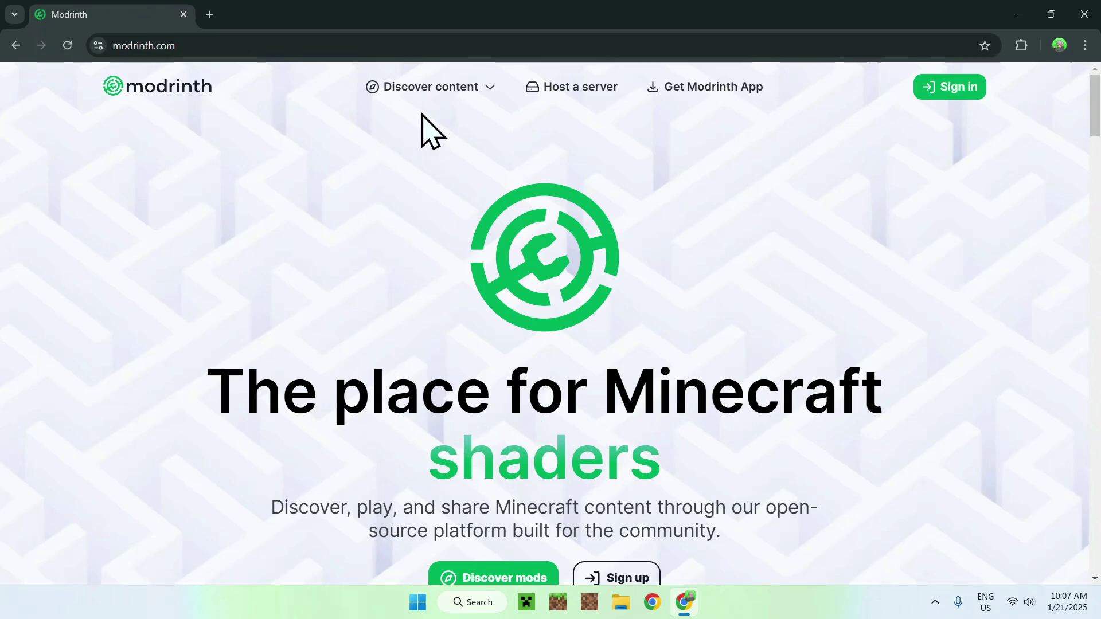
Search Modrinth's mods for Continuity and open the Continuity mod page.
{"action": "left_click", "coordinate": [422, 96]}
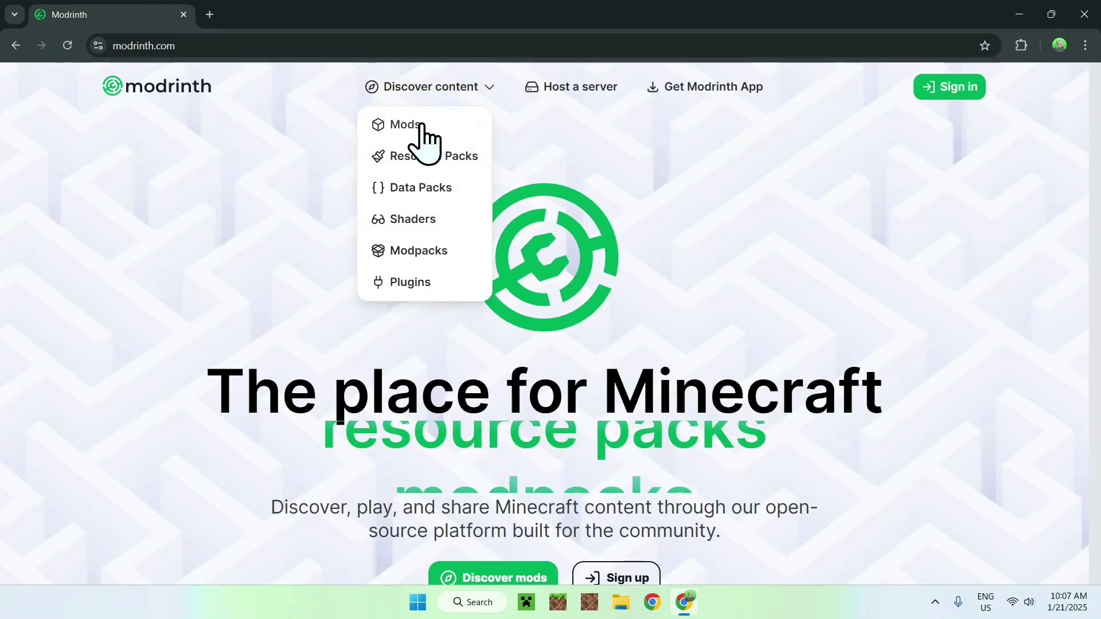
{"action": "left_click", "coordinate": [421, 125]}
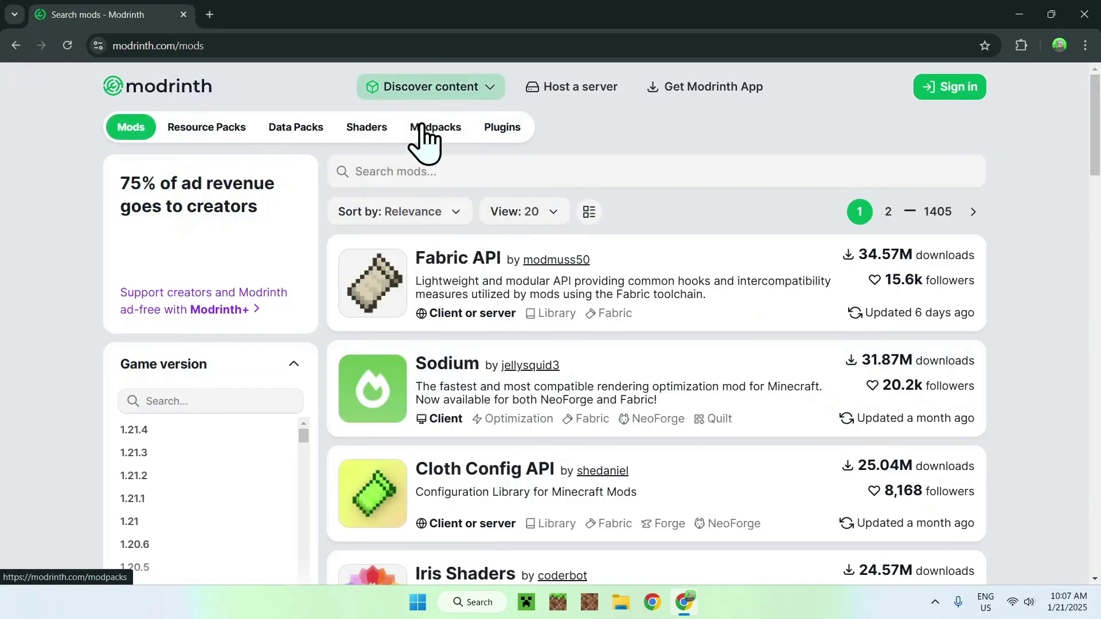
{"action": "left_click", "coordinate": [463, 171]}
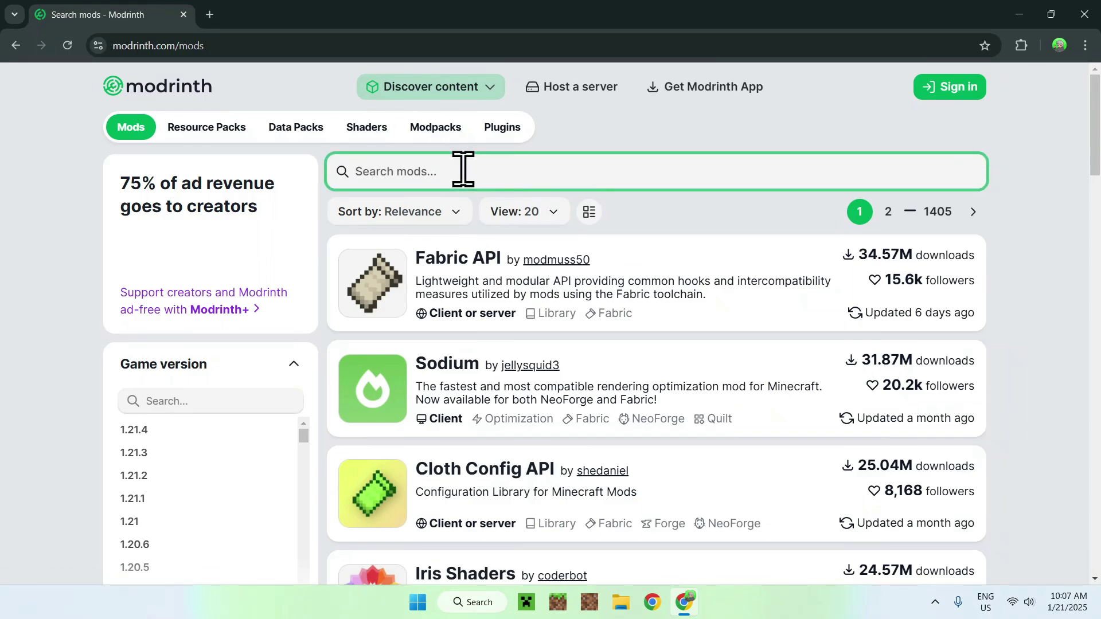
{"action": "type", "text": "Conti"}
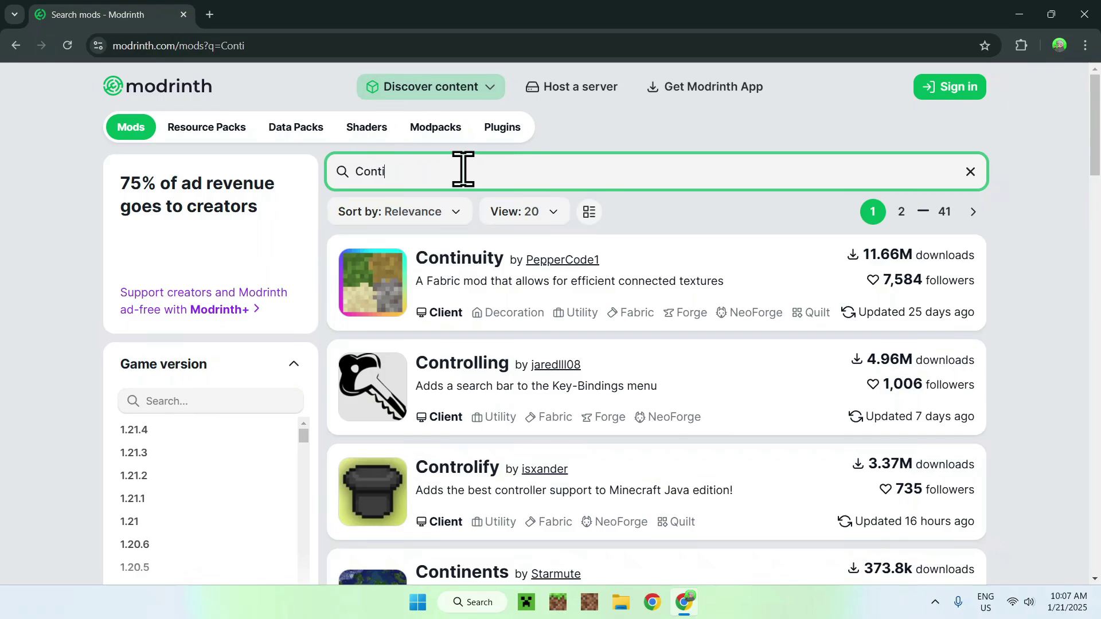
{"action": "type", "text": "nuity"}
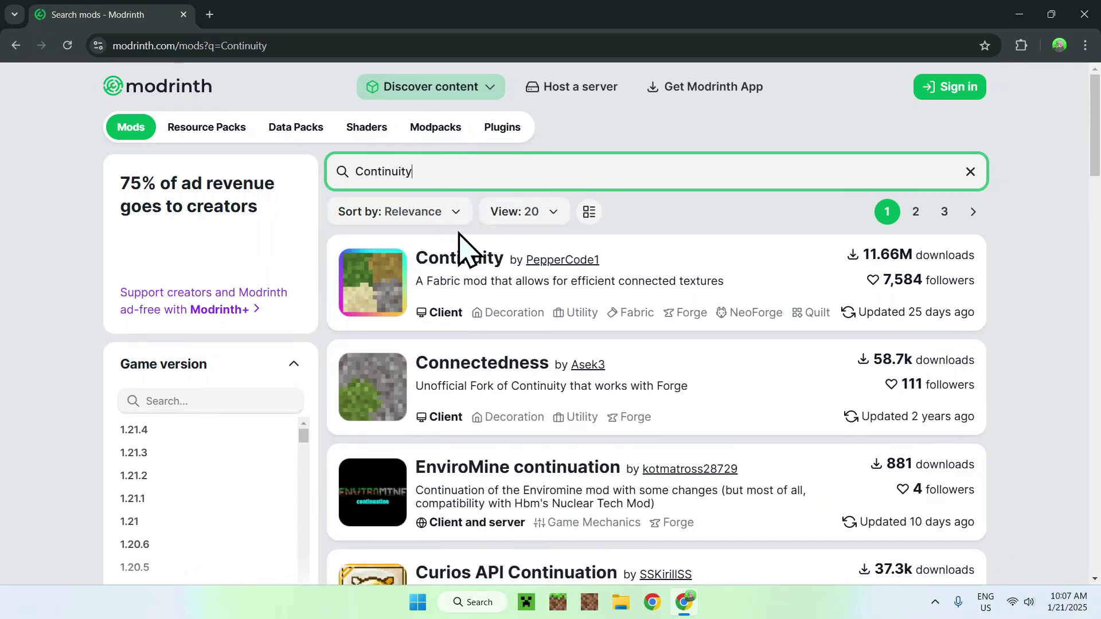
{"action": "left_click", "coordinate": [463, 266]}
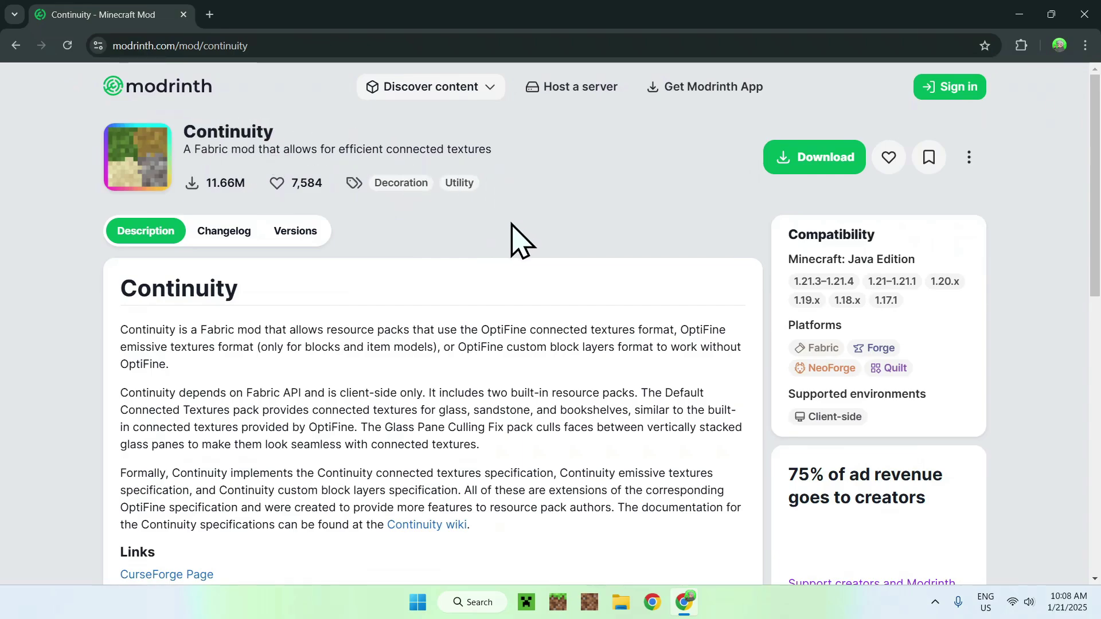
Filter Continuity's versions to game version 1.21.4 and download release 3.0.0+1.21.4.
{"action": "left_click", "coordinate": [294, 230]}
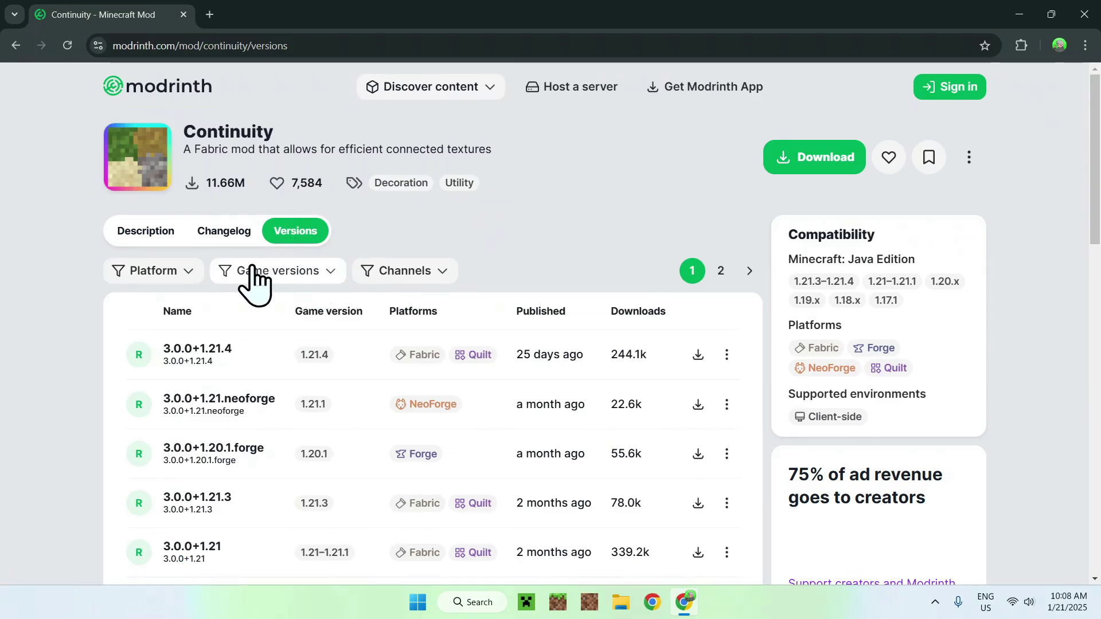
{"action": "left_click", "coordinate": [269, 276]}
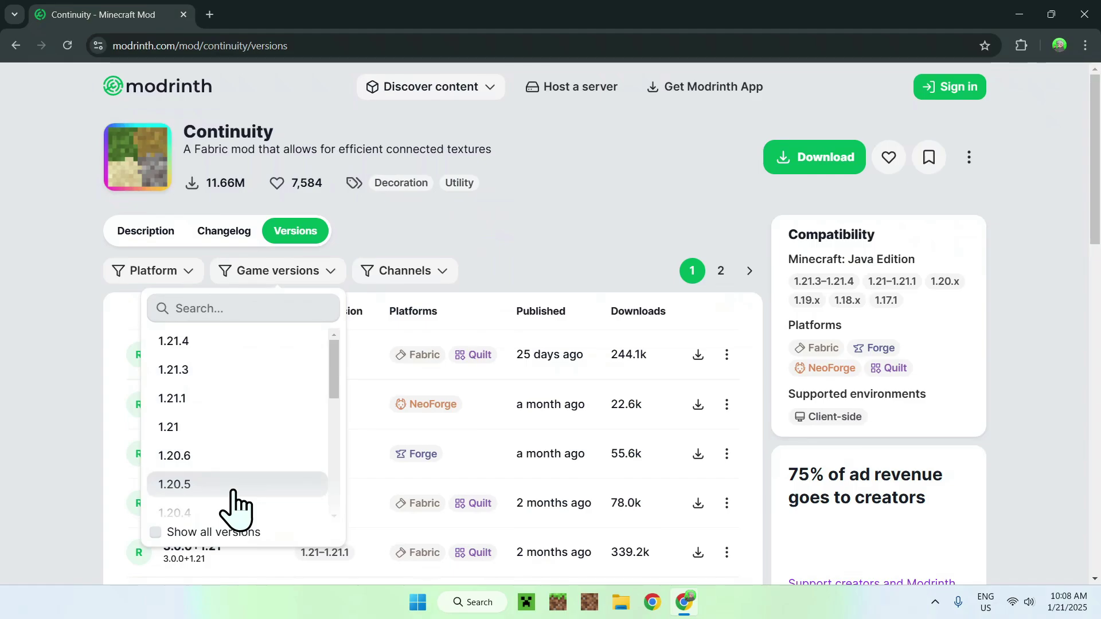
{"action": "left_click", "coordinate": [218, 344]}
{"action": "left_click", "coordinate": [556, 304]}
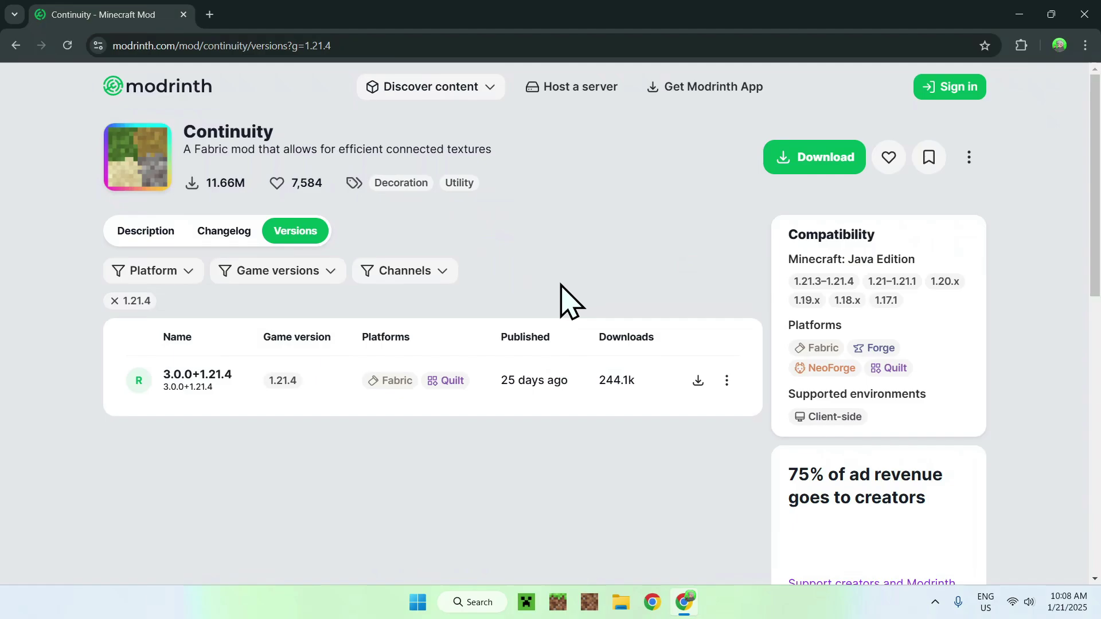
{"action": "left_click", "coordinate": [698, 381]}
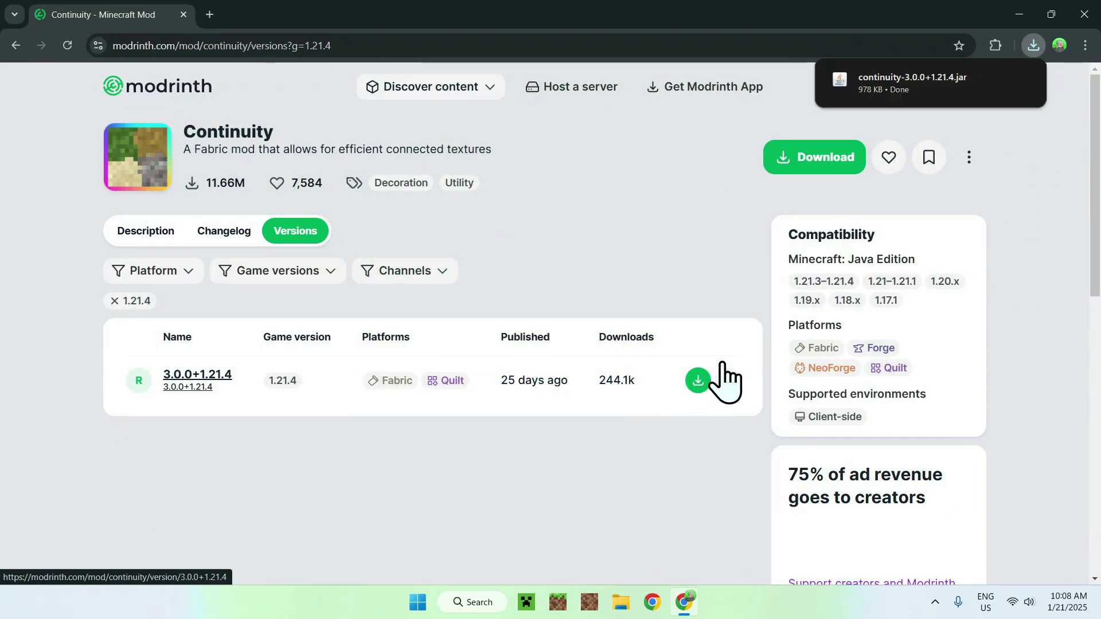
{"action": "mouse_move", "coordinate": [868, 91]}
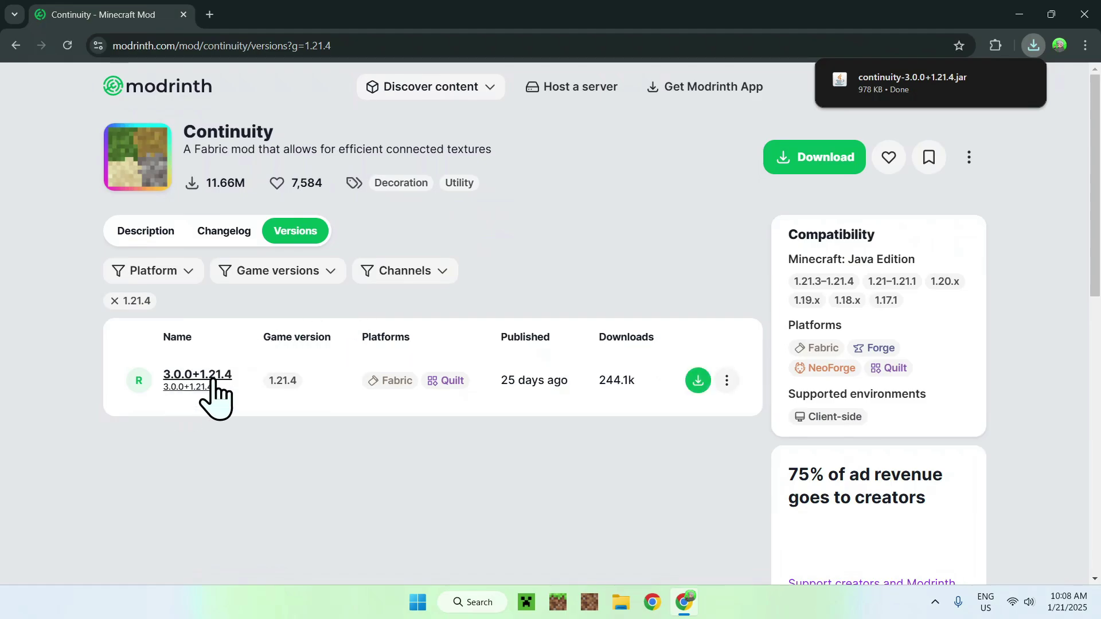
Open the details of Continuity version 3.0.0+1.21.4 and go to its required dependency, Fabric API.
{"action": "left_click", "coordinate": [185, 378]}
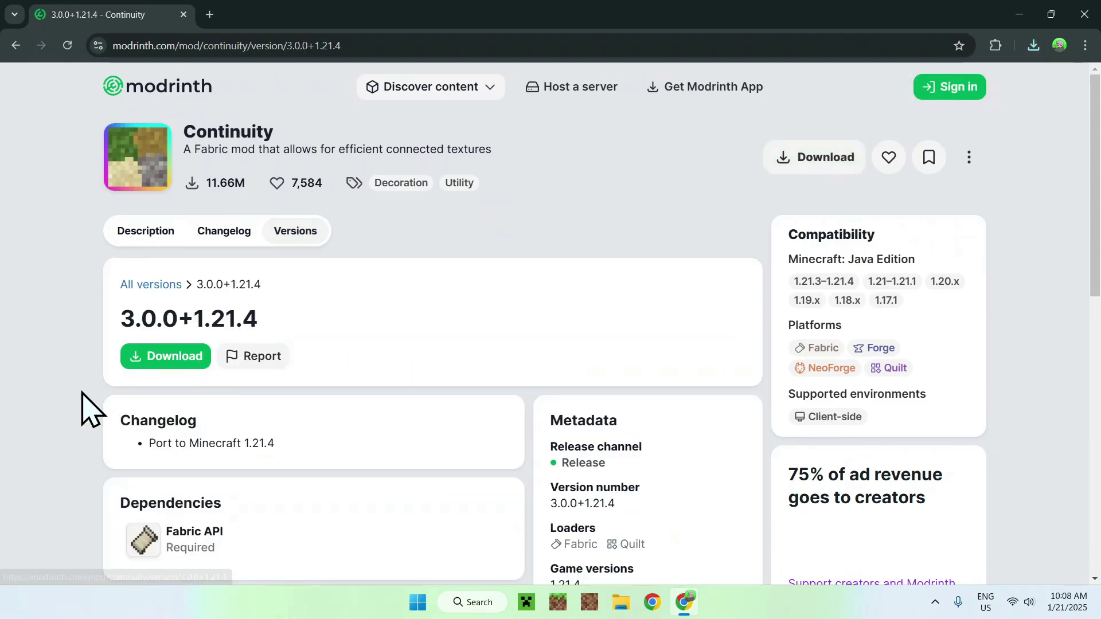
{"action": "scroll", "coordinate": [86, 405], "scroll_direction": "down", "scroll_amount": 3}
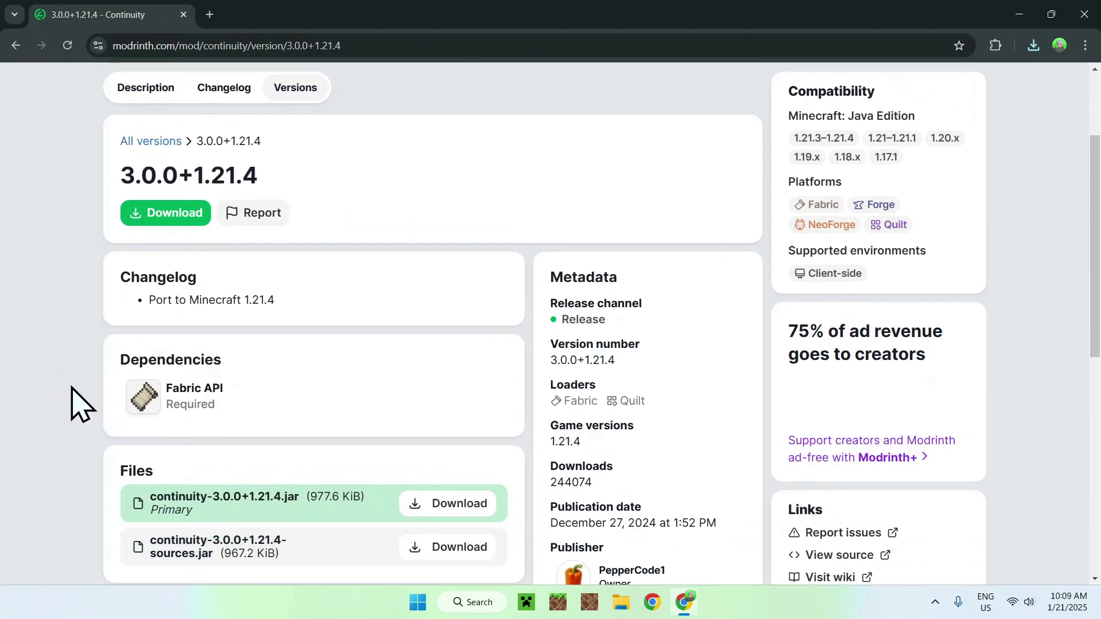
{"action": "left_click", "coordinate": [256, 414]}
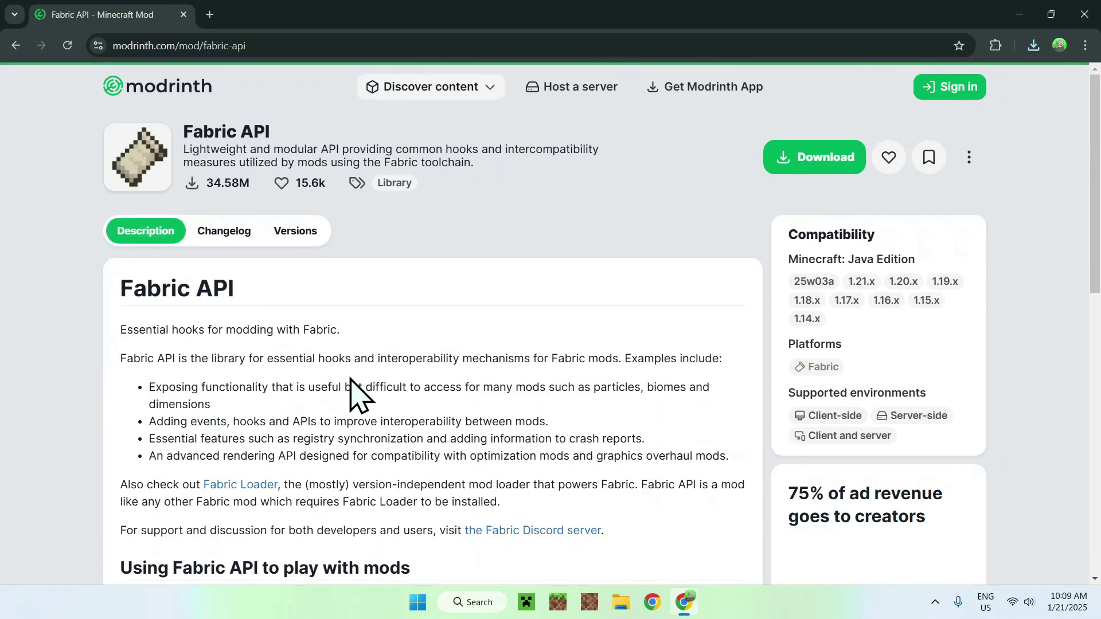
Filter Fabric API's versions to game version 1.21.4 and download release 0.114.2+1.21.4.
{"action": "left_click", "coordinate": [295, 235]}
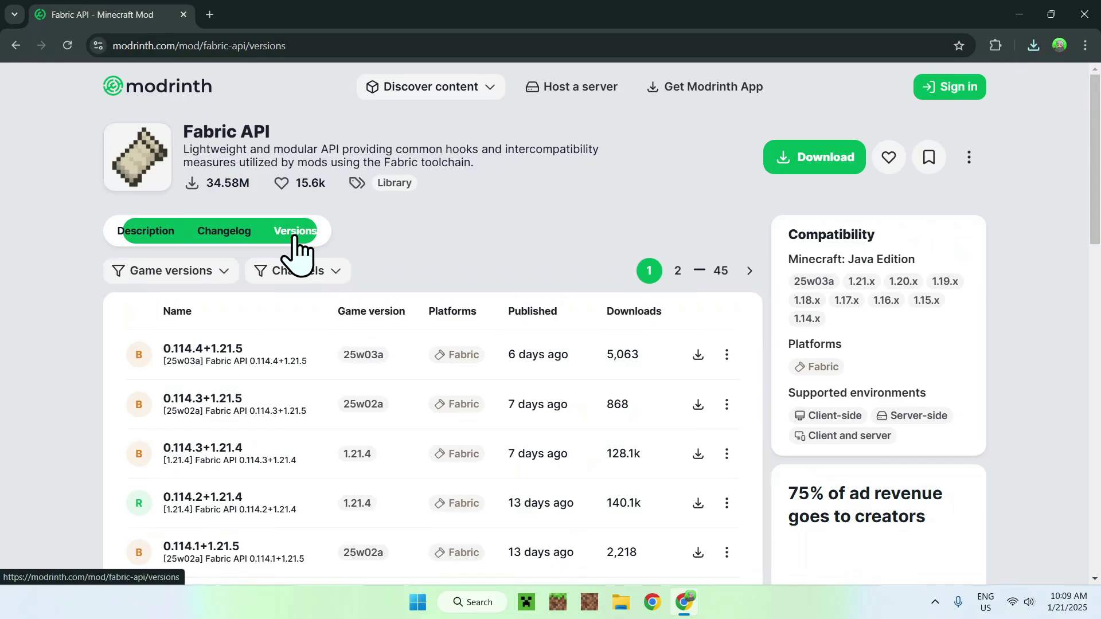
{"action": "left_click", "coordinate": [183, 272]}
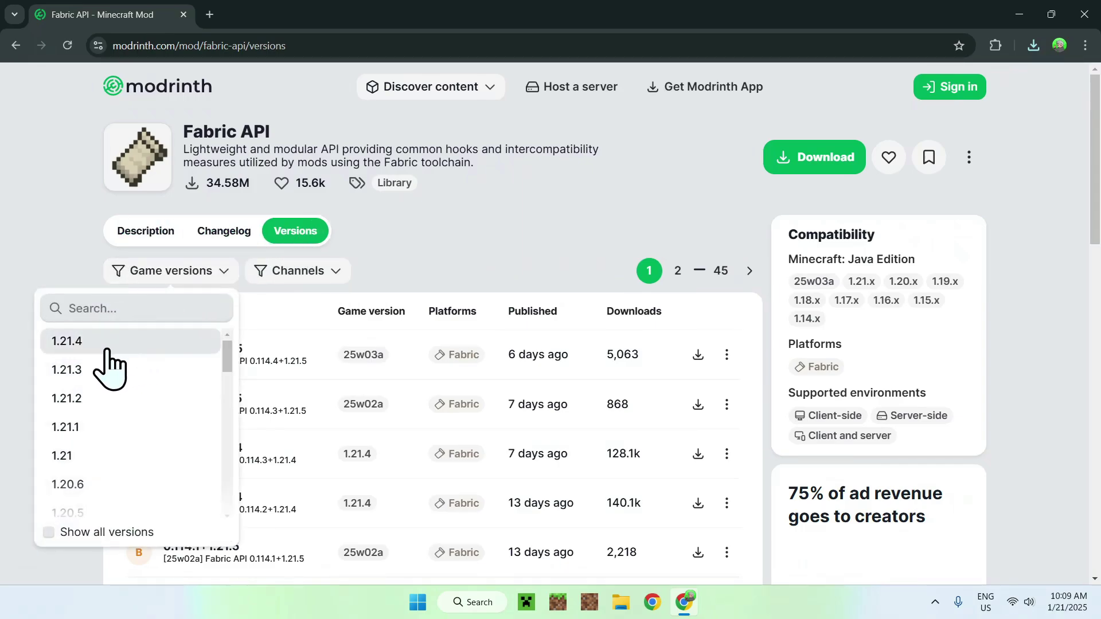
{"action": "left_click", "coordinate": [129, 344]}
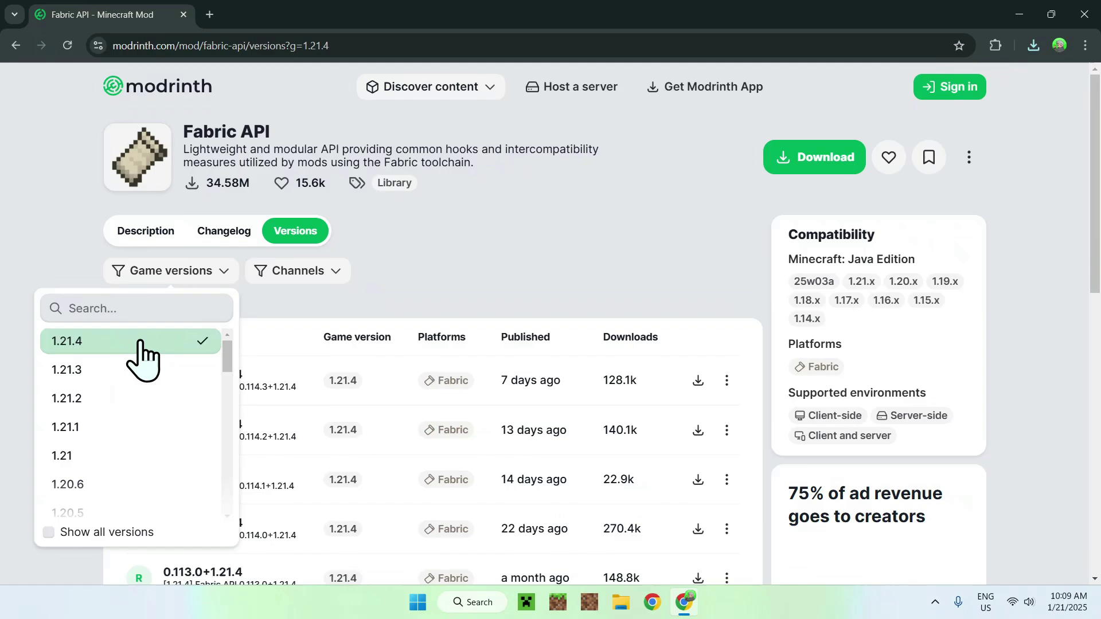
{"action": "left_click", "coordinate": [452, 300]}
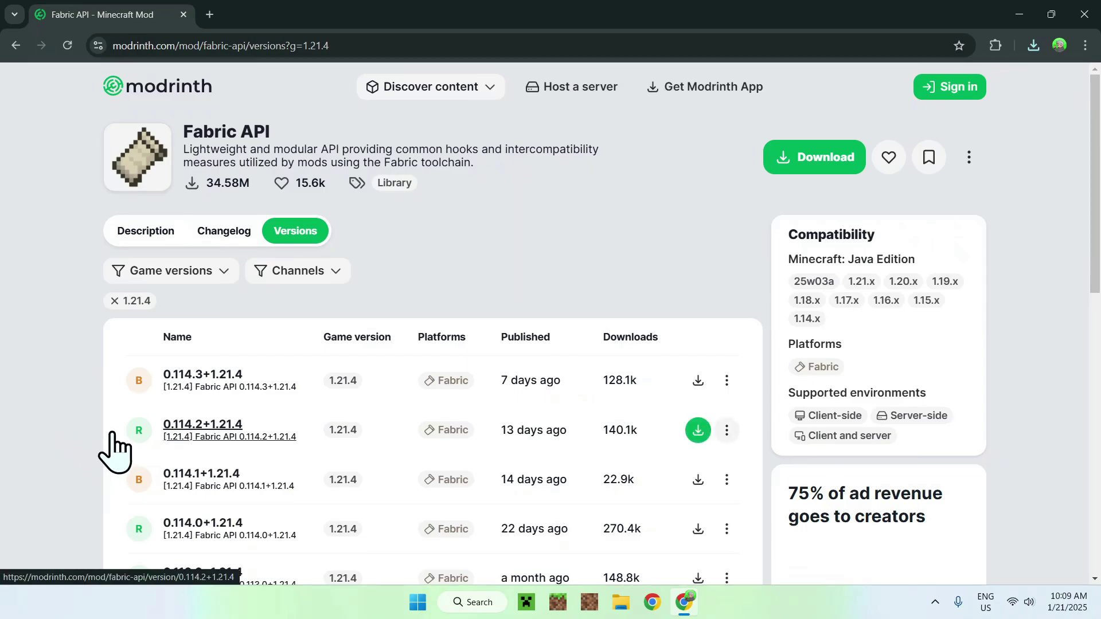
{"action": "left_click", "coordinate": [697, 431]}
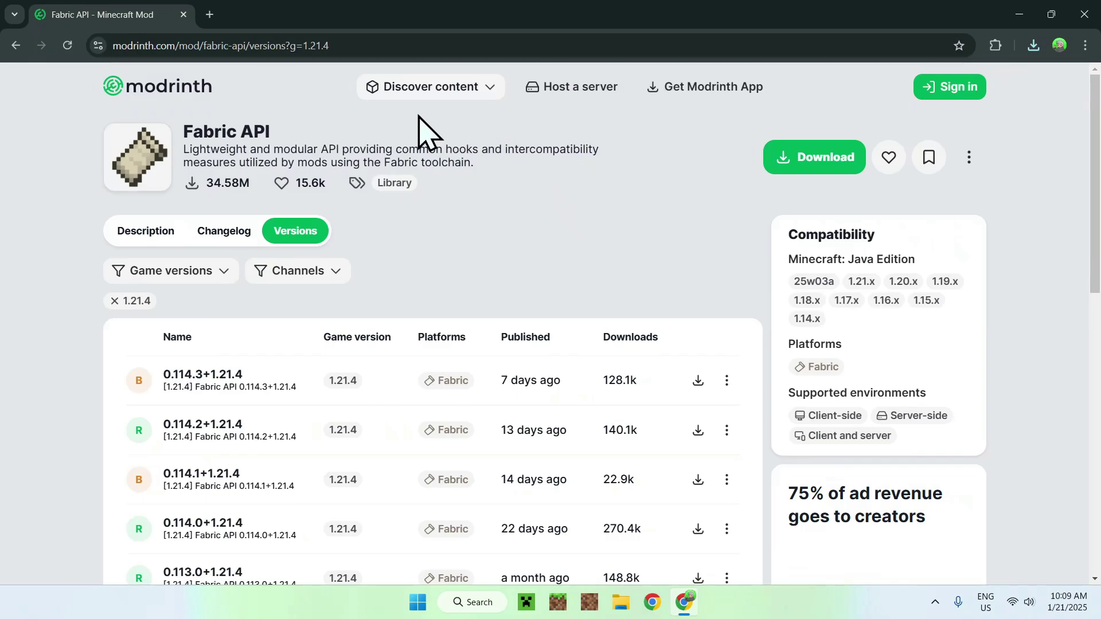
Browse Modrinth's resource packs and search them for Connected Paths.
{"action": "left_click", "coordinate": [410, 91]}
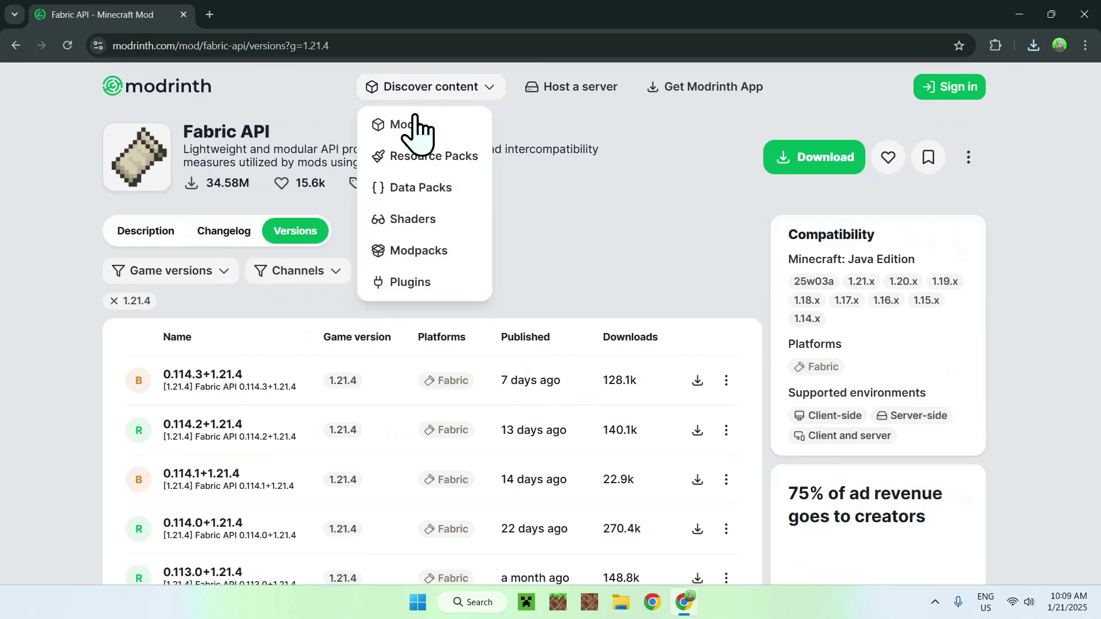
{"action": "left_click", "coordinate": [412, 158]}
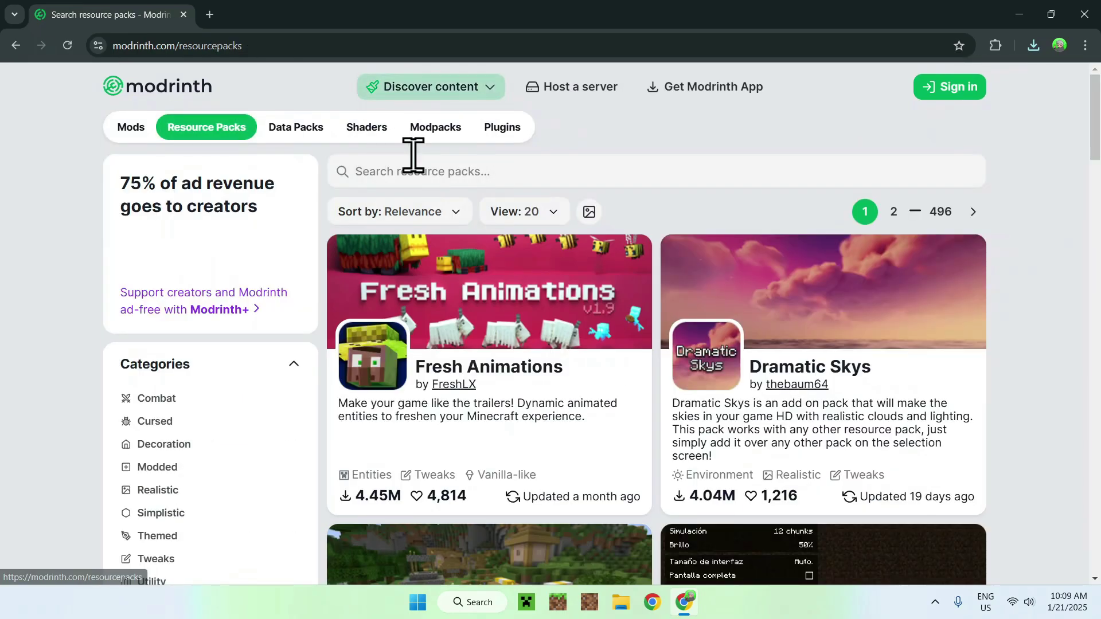
{"action": "left_click", "coordinate": [441, 175]}
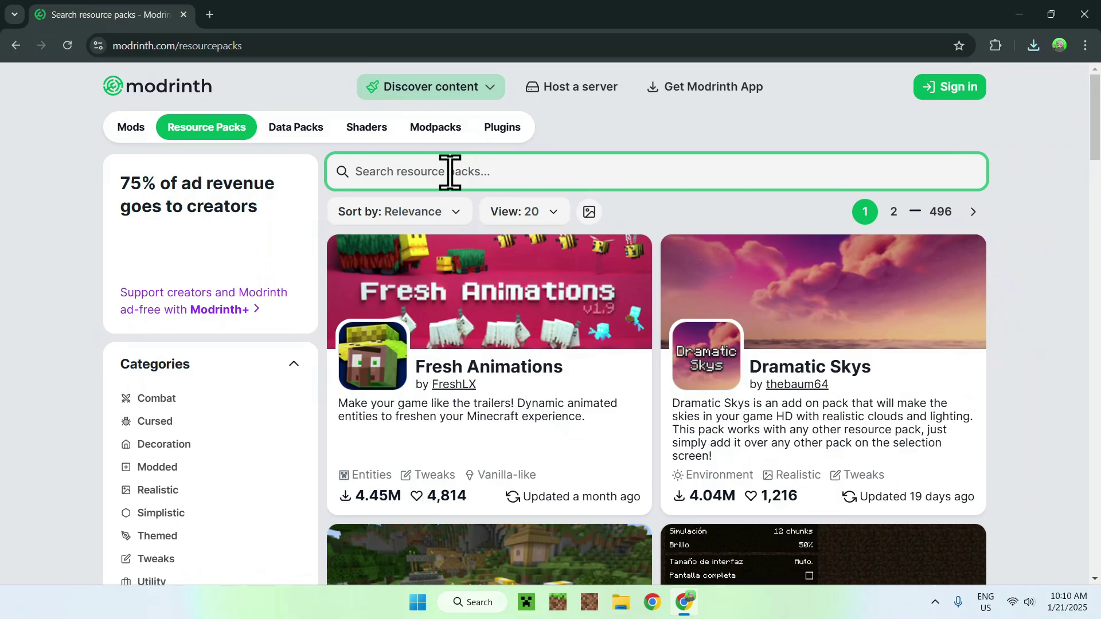
{"action": "type", "text": "Co"}
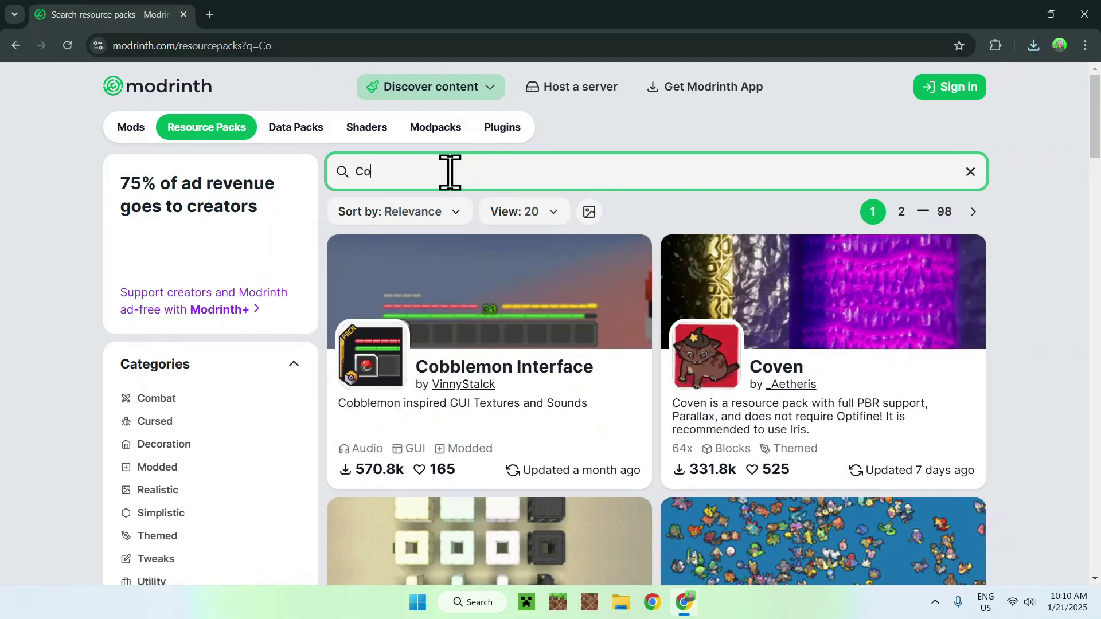
{"action": "type", "text": "nnected Paths"}
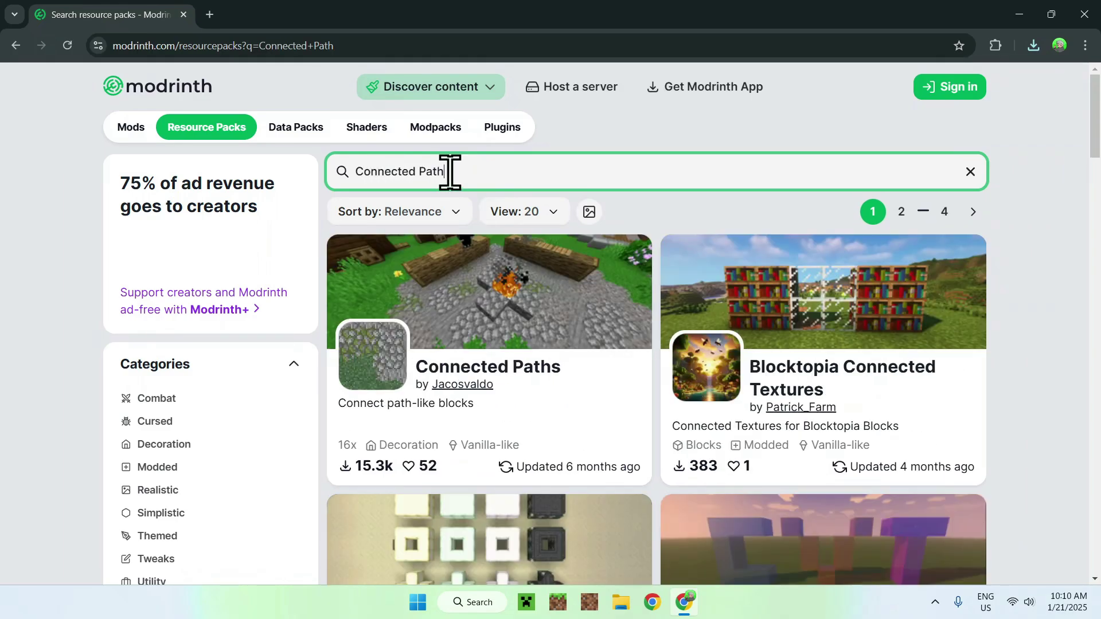
Open the Connected Paths resource pack and download its version 1.2.
{"action": "left_click", "coordinate": [477, 371]}
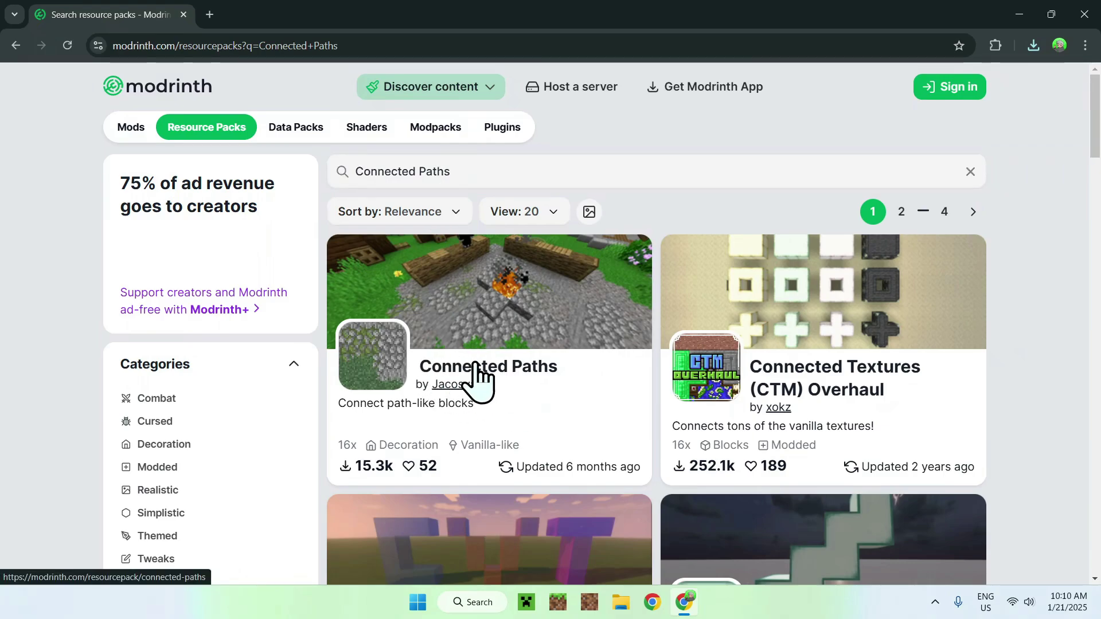
{"action": "left_click", "coordinate": [355, 233]}
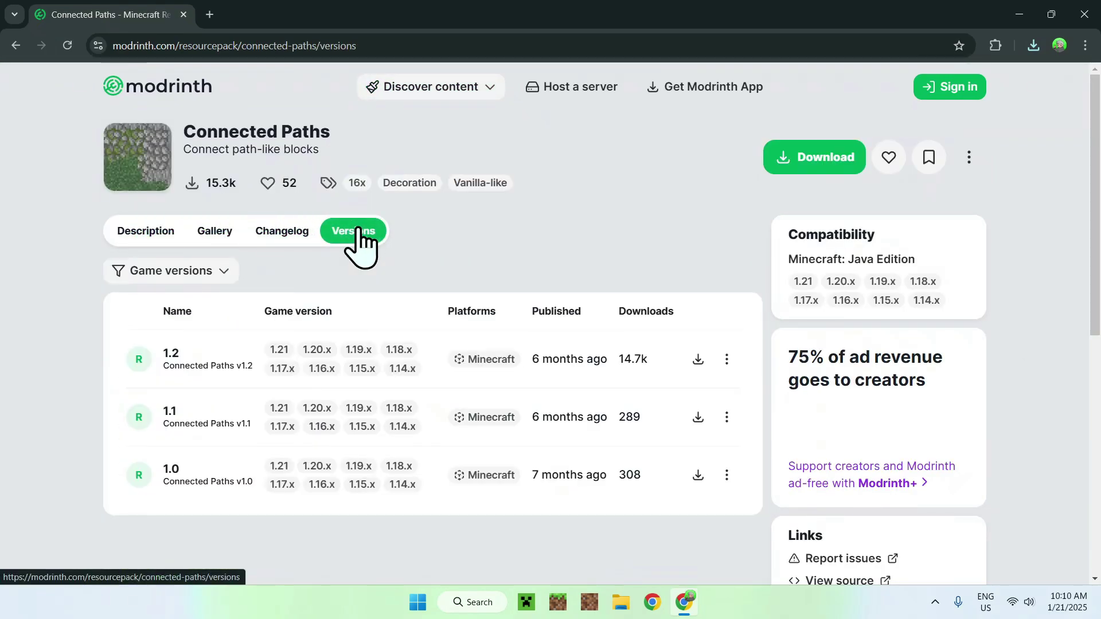
{"action": "left_click", "coordinate": [698, 360]}
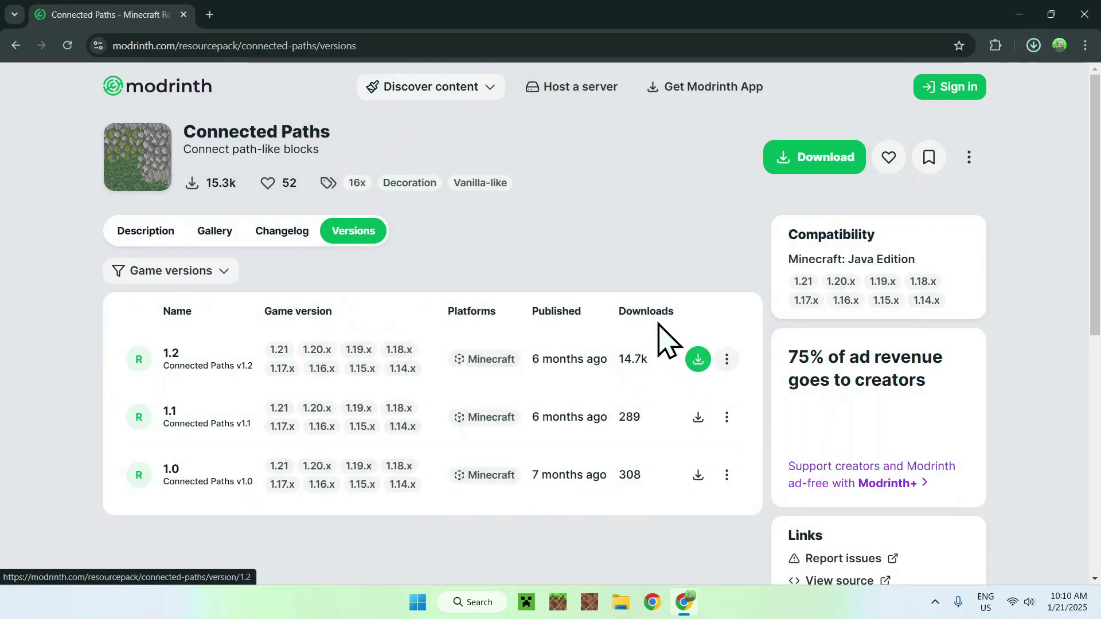
Return to the resource pack catalogue and search it for Connected World.
{"action": "left_click", "coordinate": [430, 87]}
{"action": "left_click", "coordinate": [431, 167]}
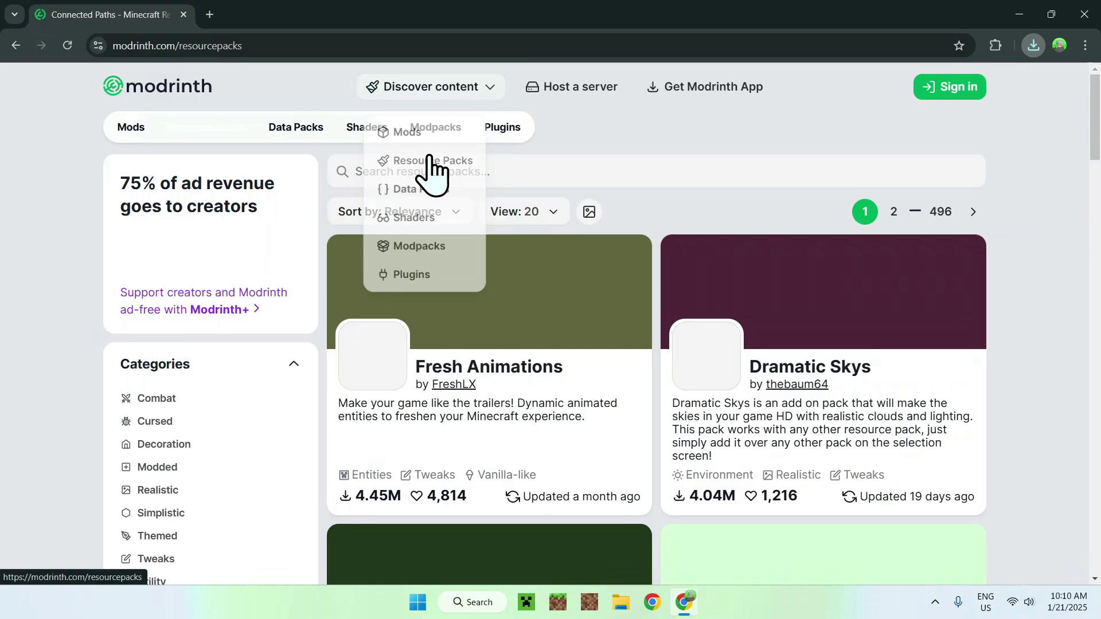
{"action": "left_click", "coordinate": [433, 171]}
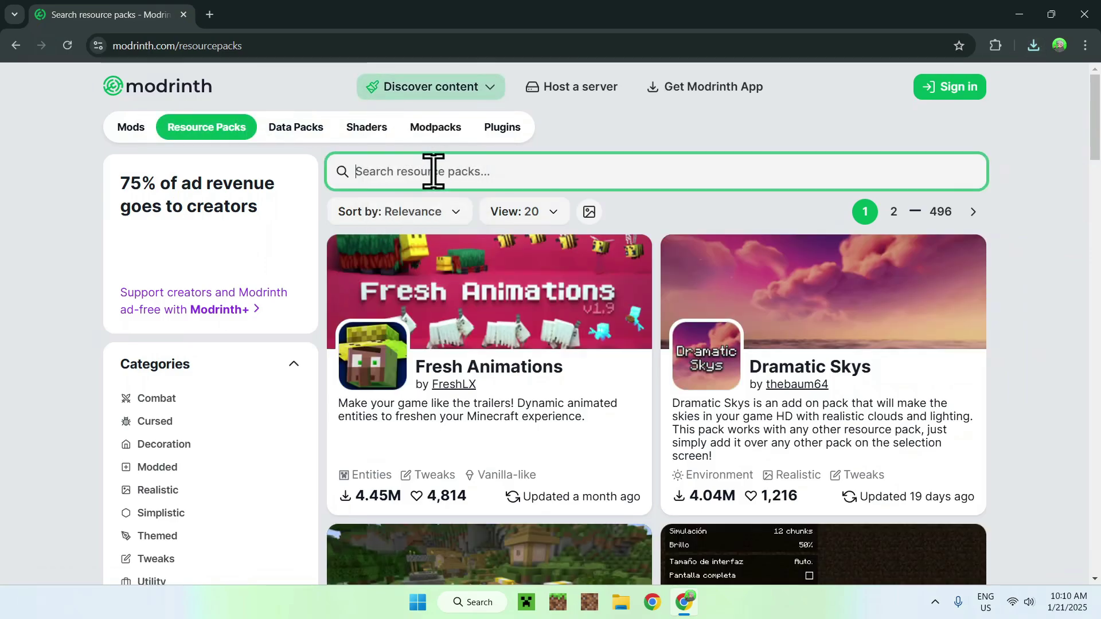
{"action": "type", "text": "Connecte"}
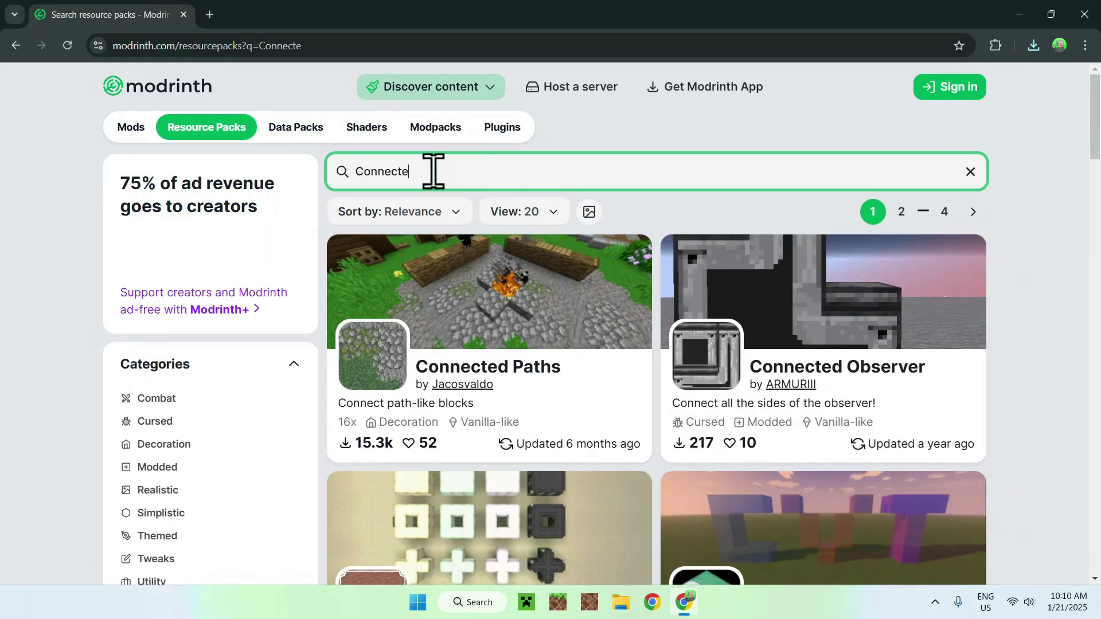
{"action": "type", "text": "d World"}
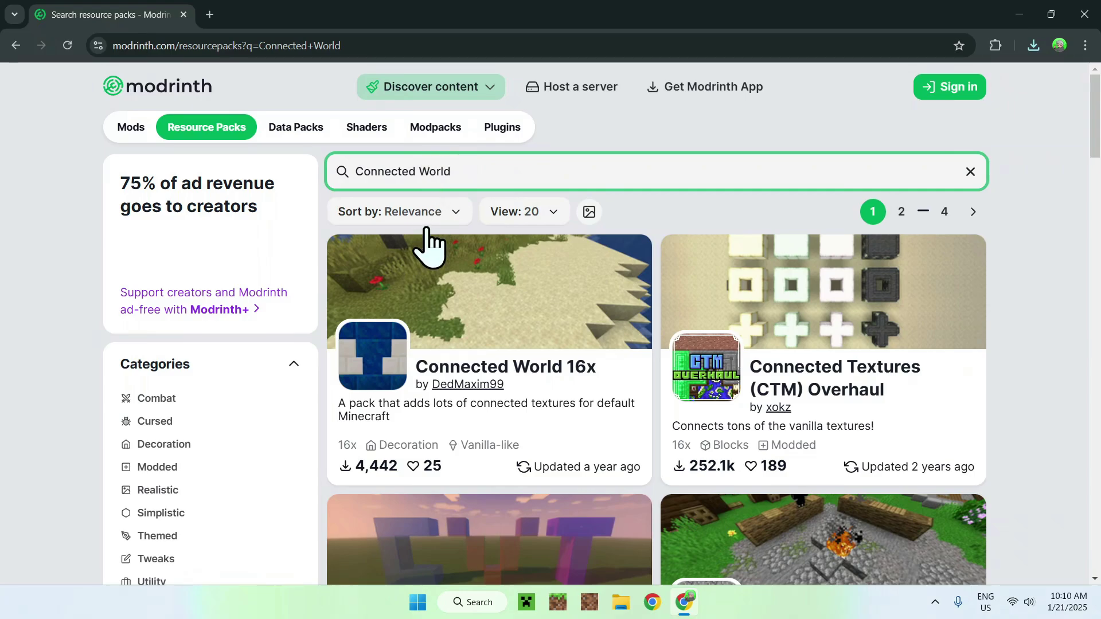
Open the Connected World 16x resource pack and download its version 1.4 for Minecraft 1.20.3.
{"action": "left_click", "coordinate": [485, 381]}
{"action": "left_click", "coordinate": [360, 237]}
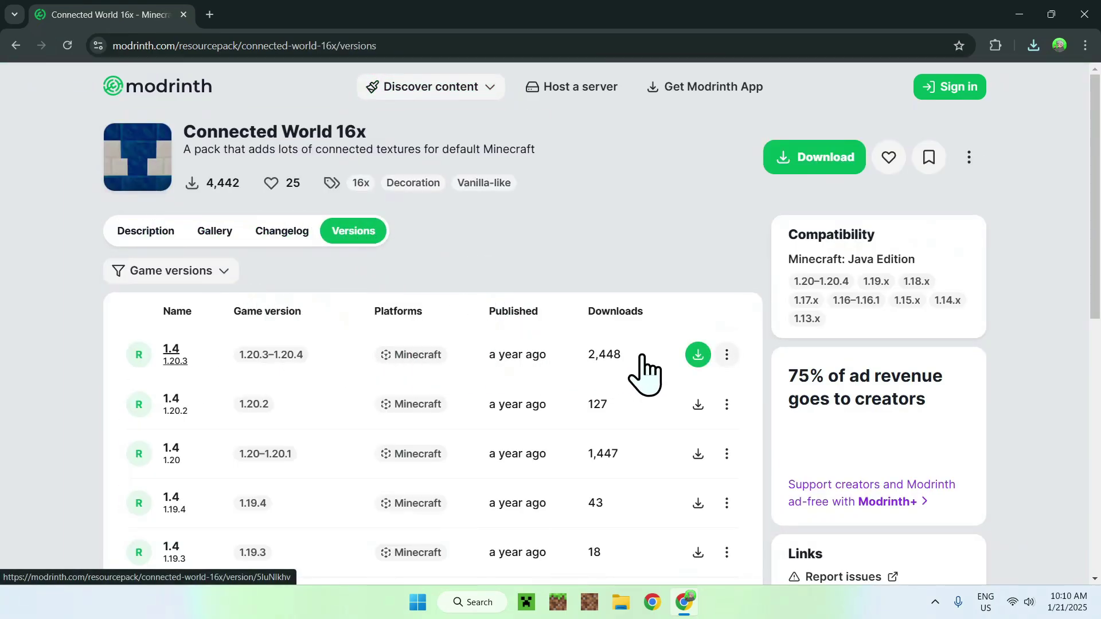
{"action": "left_click", "coordinate": [697, 355]}
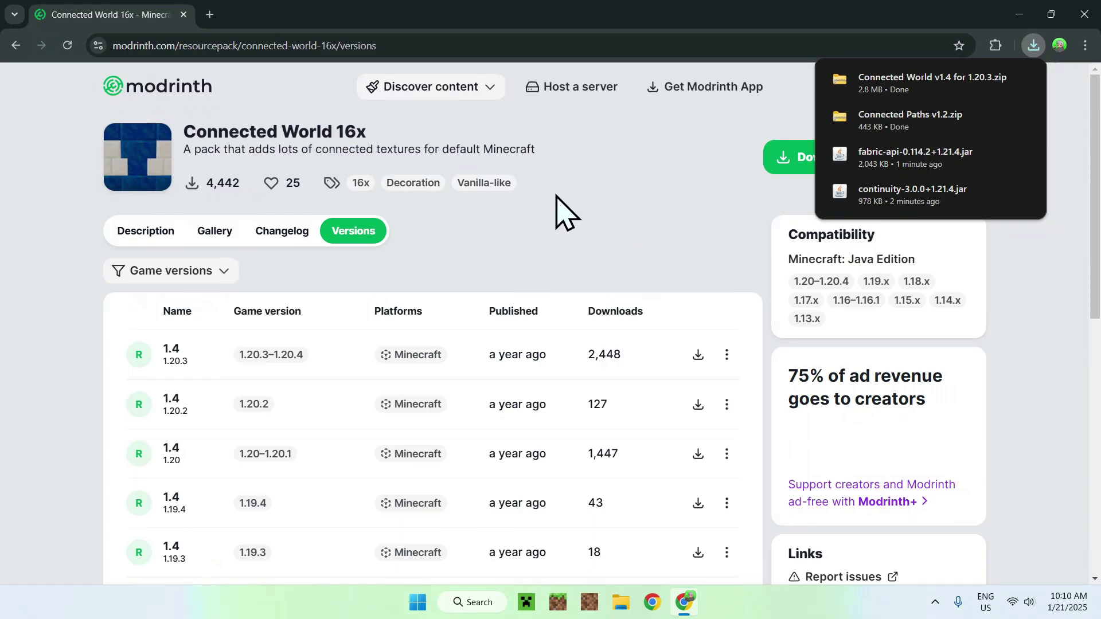
Search Google for "Fabric Minecraft" in a new browser tab and open the official fabricmc.net site.
{"action": "left_click", "coordinate": [210, 14]}
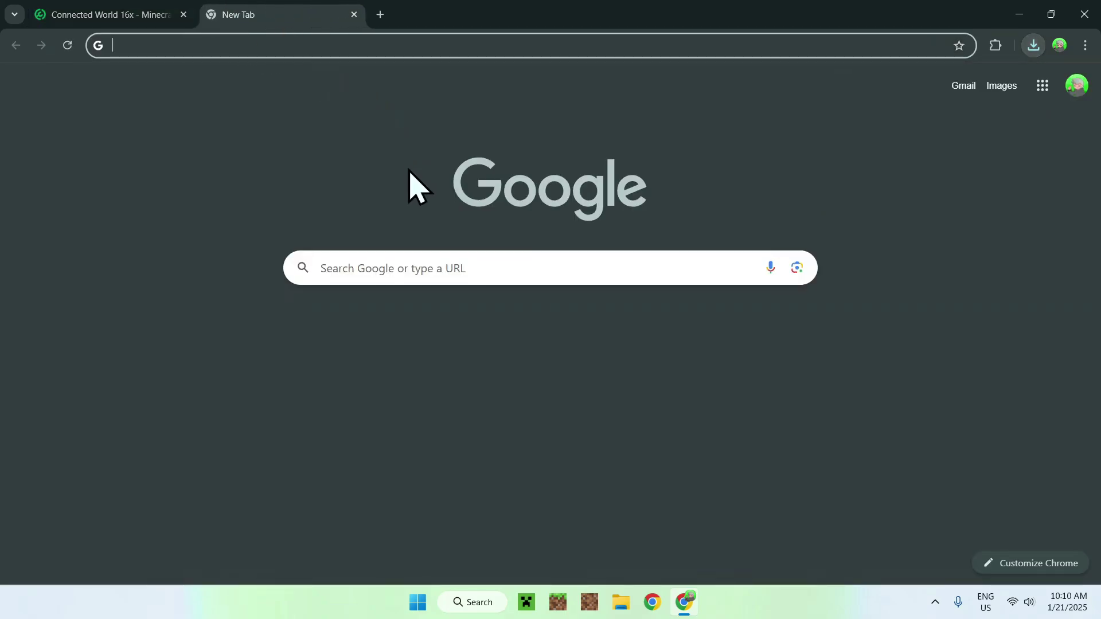
{"action": "left_click", "coordinate": [390, 267]}
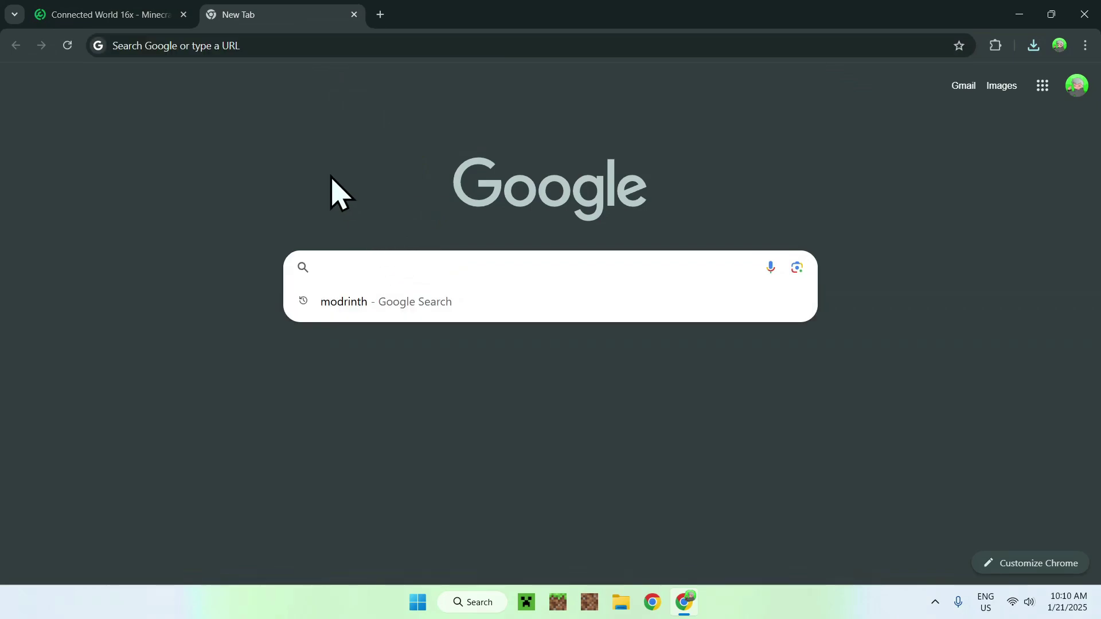
{"action": "type", "text": "Fabr"}
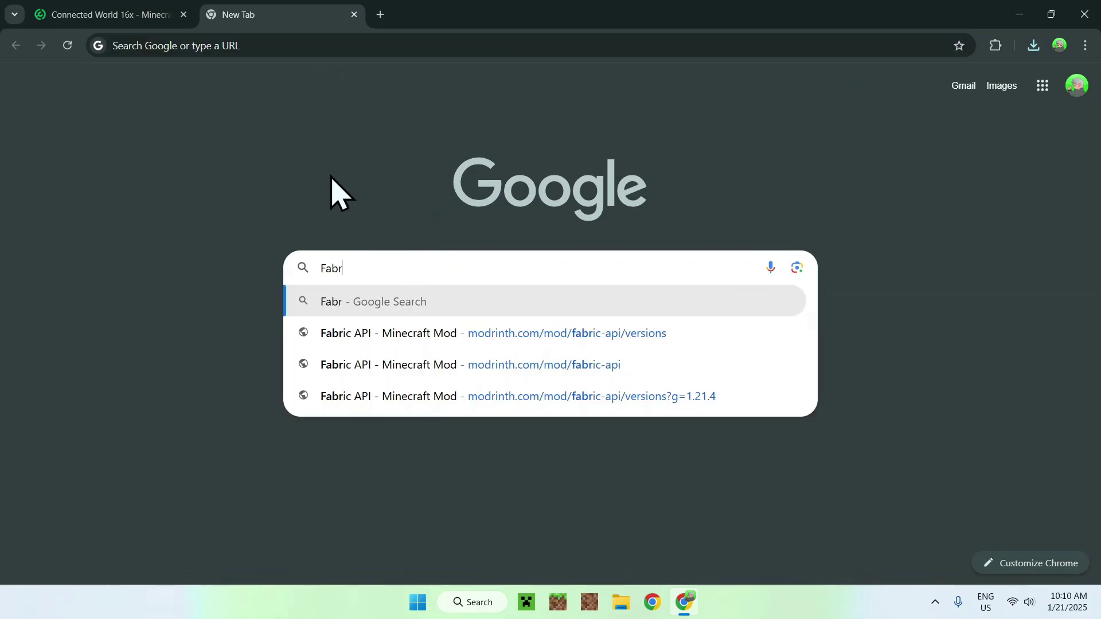
{"action": "type", "text": "ic Minecraft"}
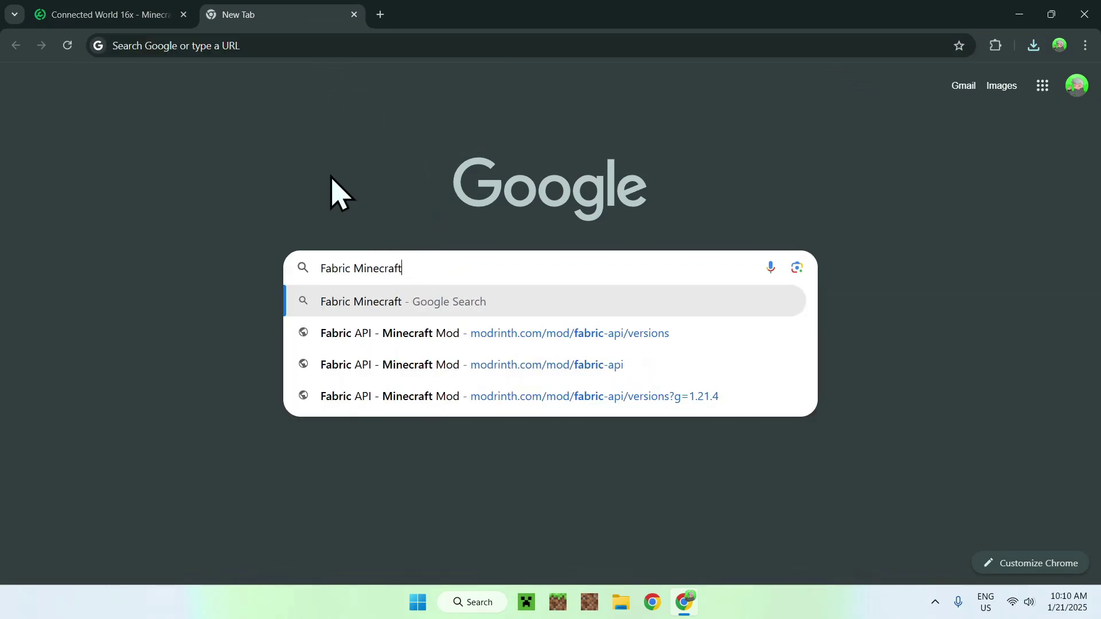
{"action": "key", "text": "Return"}
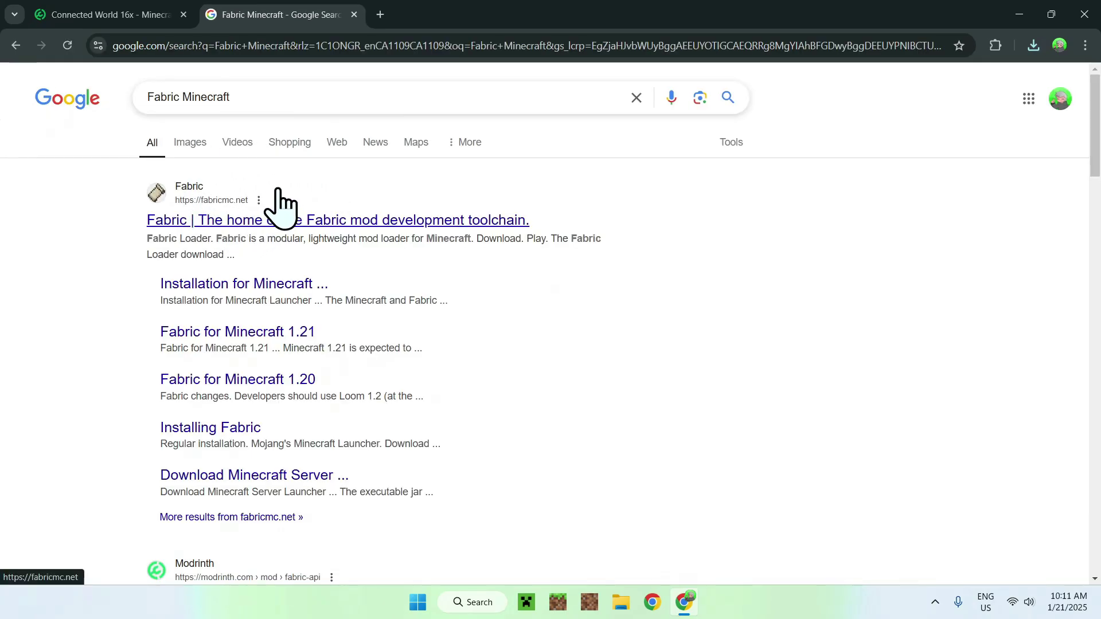
{"action": "left_click", "coordinate": [200, 224]}
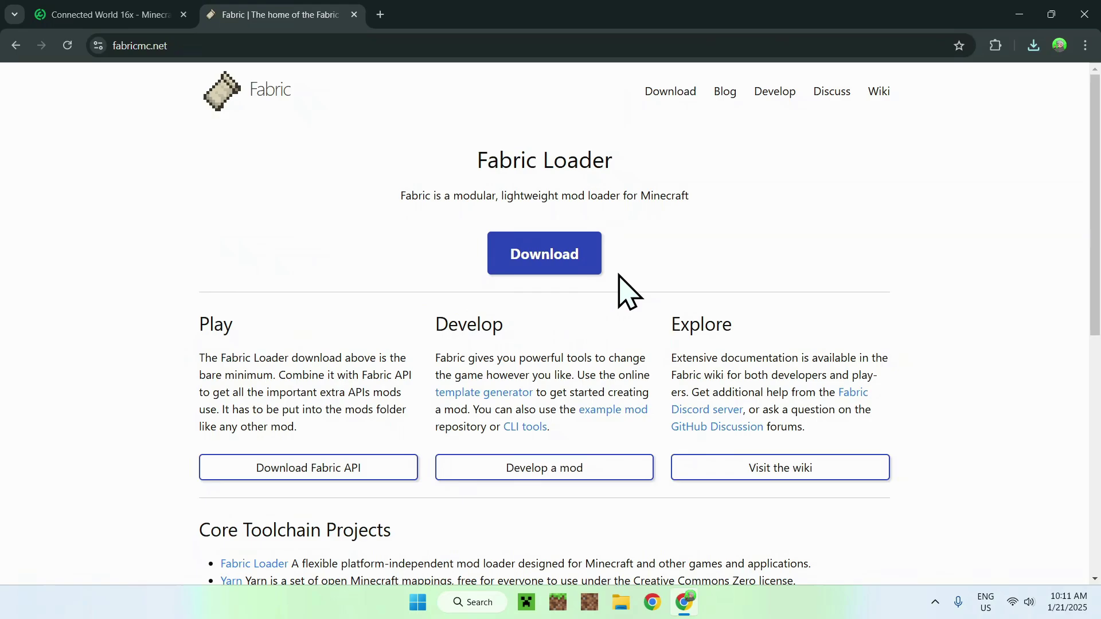
Download the Fabric installer for Windows and close the browser.
{"action": "left_click", "coordinate": [540, 269]}
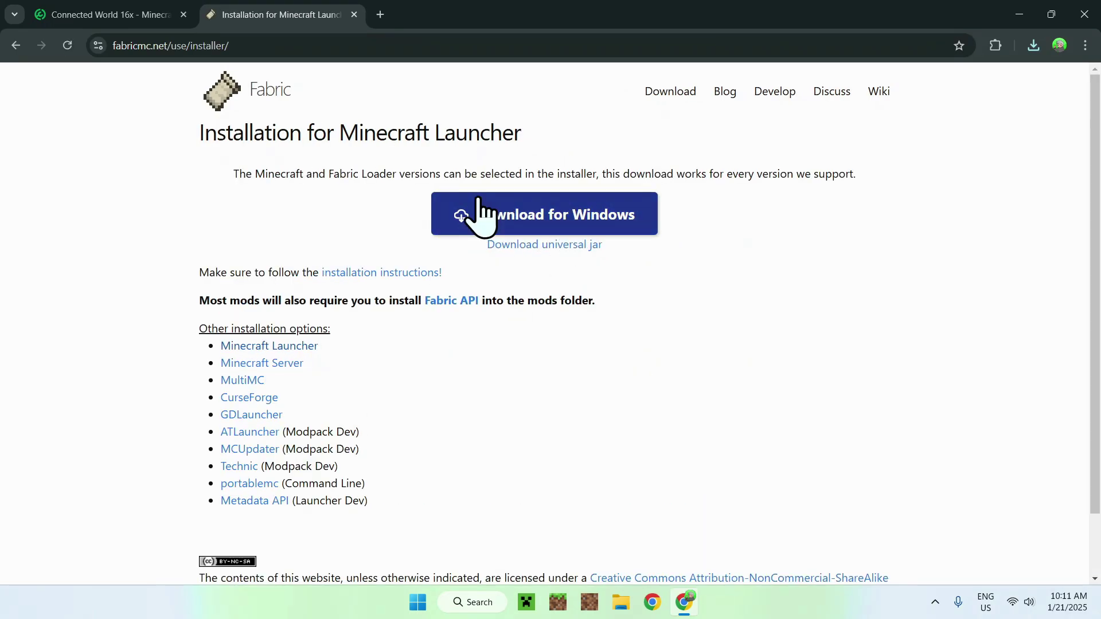
{"action": "left_click", "coordinate": [543, 216]}
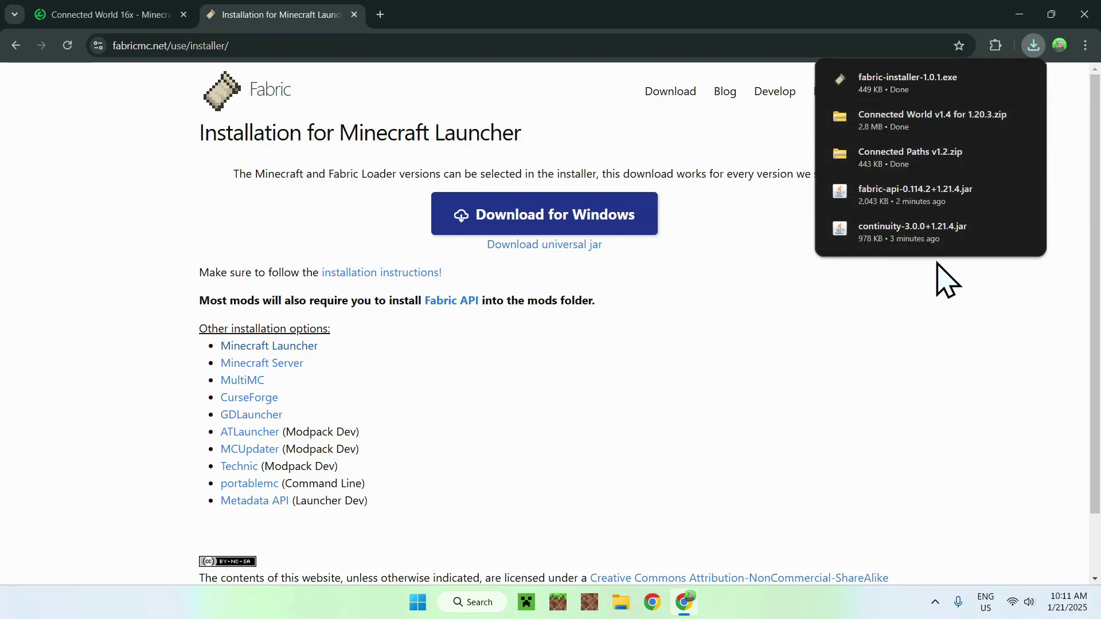
{"action": "left_click", "coordinate": [1082, 16]}
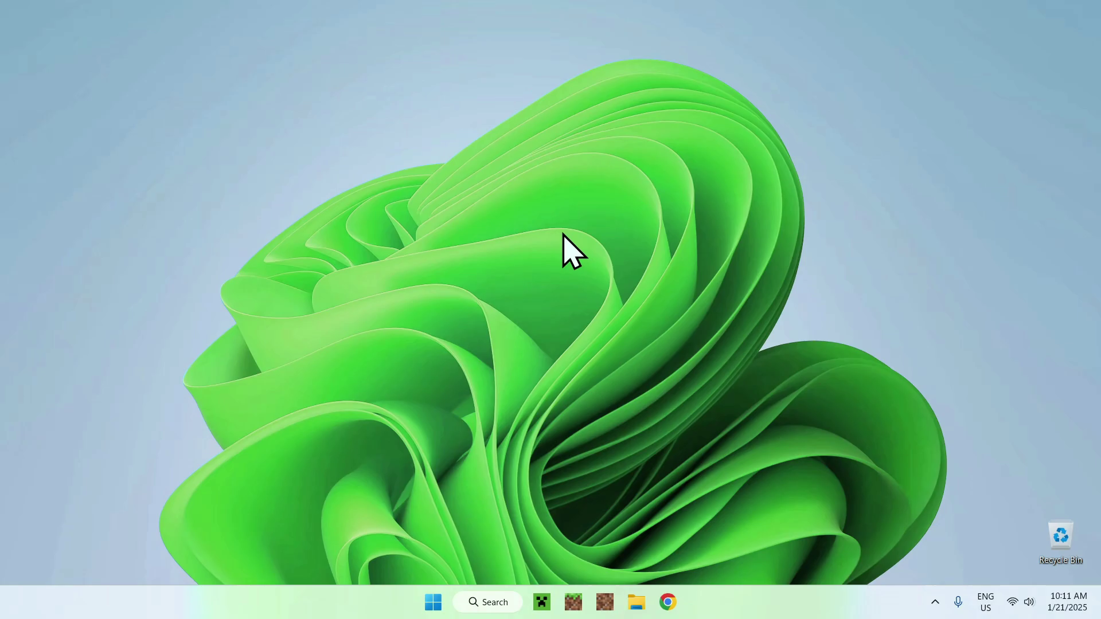
Run fabric-installer-1.0.1.exe from the Downloads folder and install the Fabric client for Minecraft 1.21.4 with loader 0.16.10 and a launcher profile.
{"action": "left_click", "coordinate": [637, 600]}
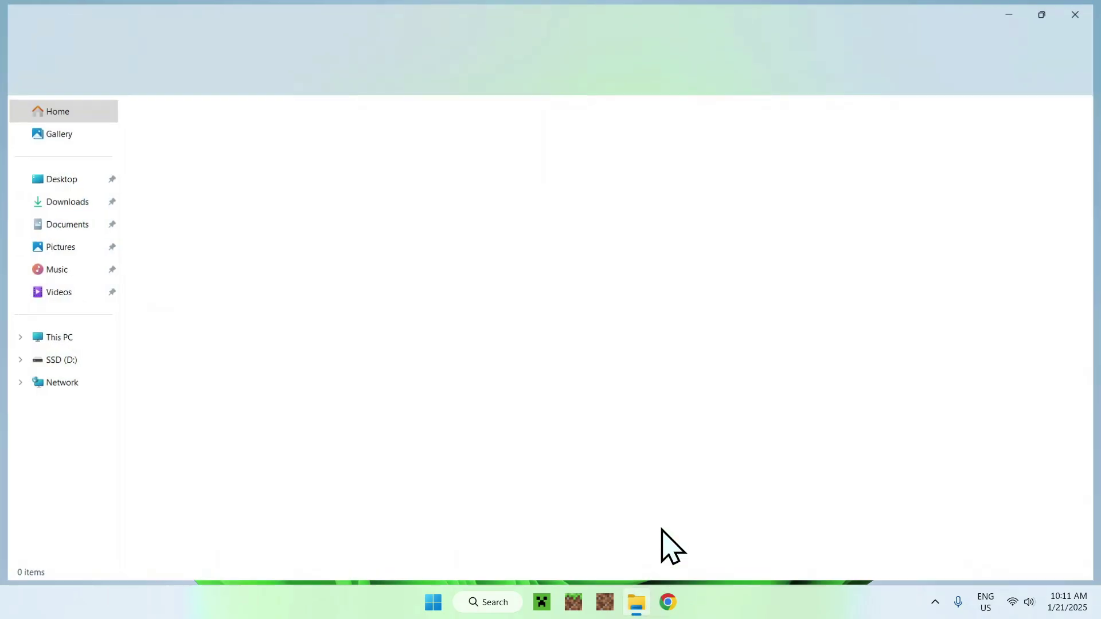
{"action": "left_click", "coordinate": [60, 202]}
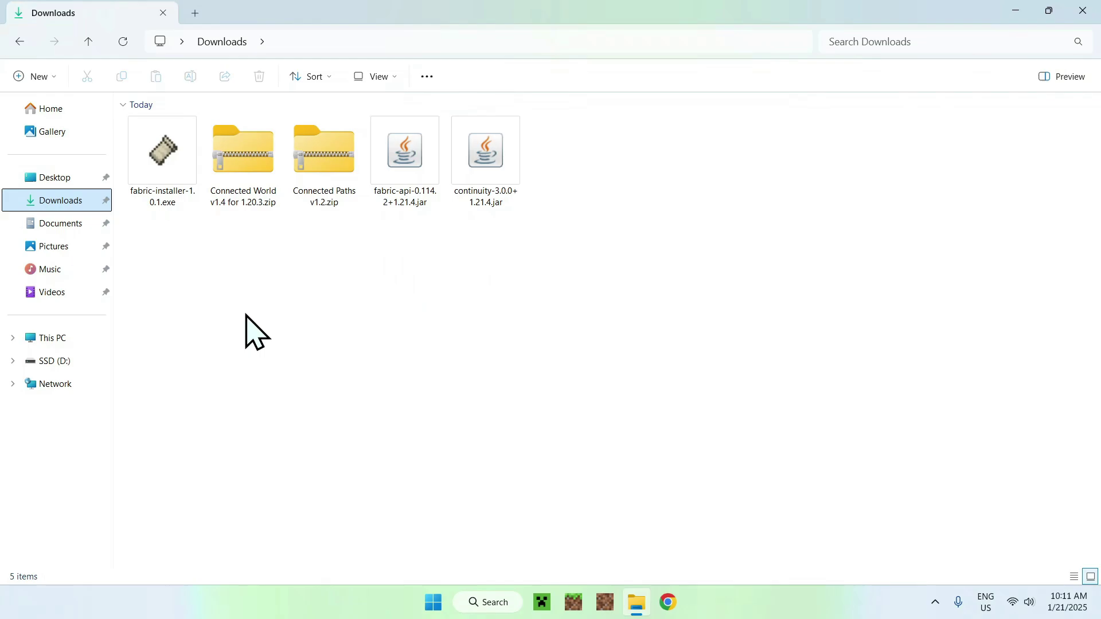
{"action": "double_click", "coordinate": [157, 185]}
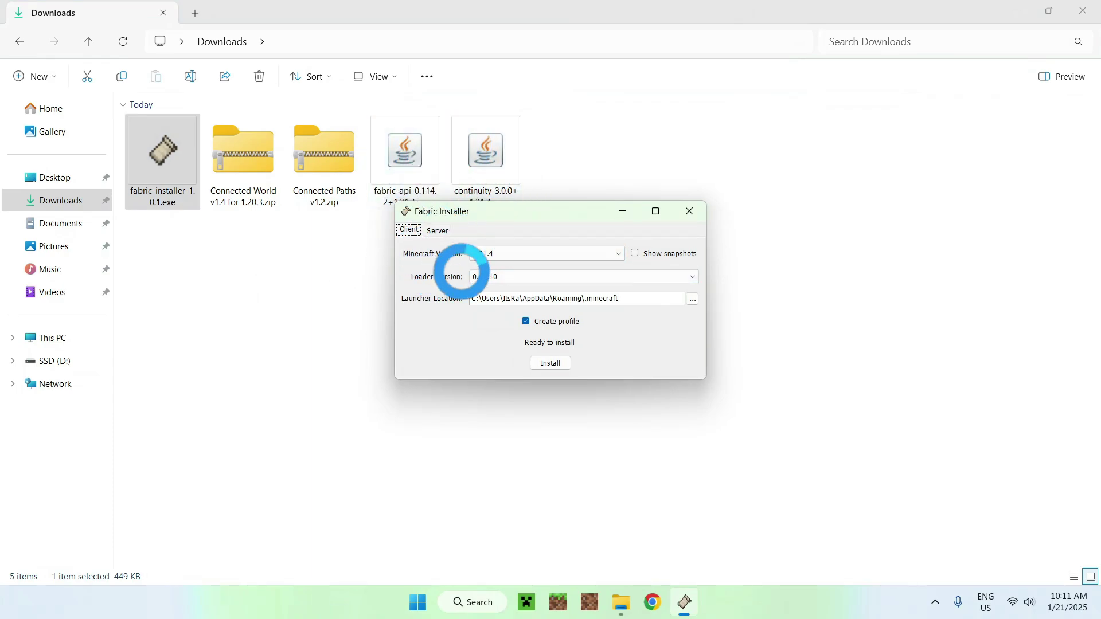
{"action": "left_click", "coordinate": [551, 364]}
{"action": "left_click", "coordinate": [552, 323]}
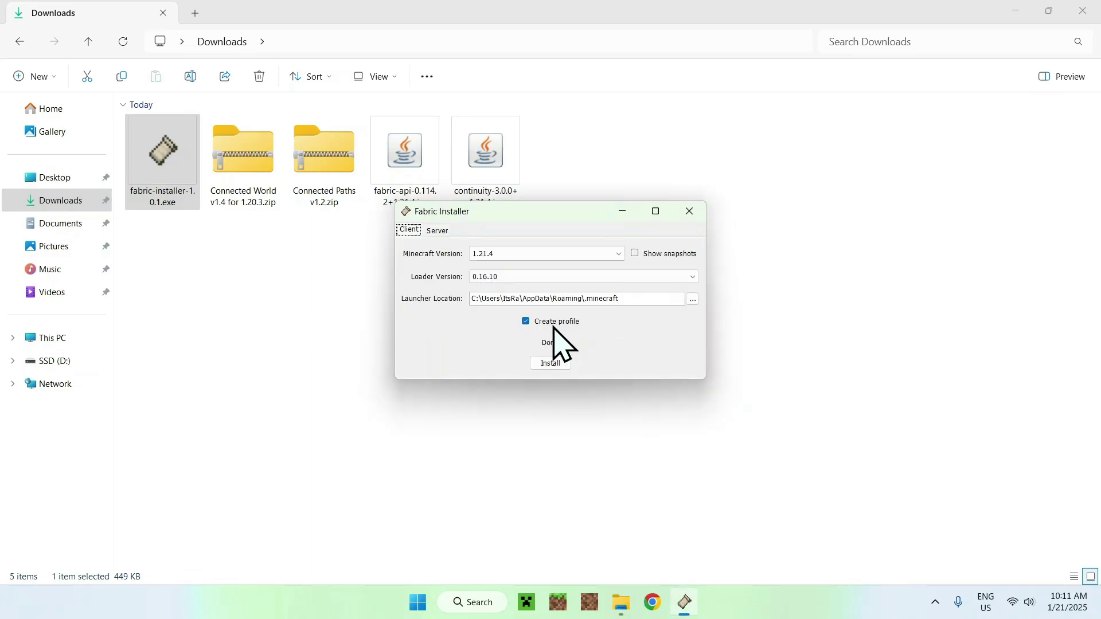
{"action": "left_click", "coordinate": [687, 212]}
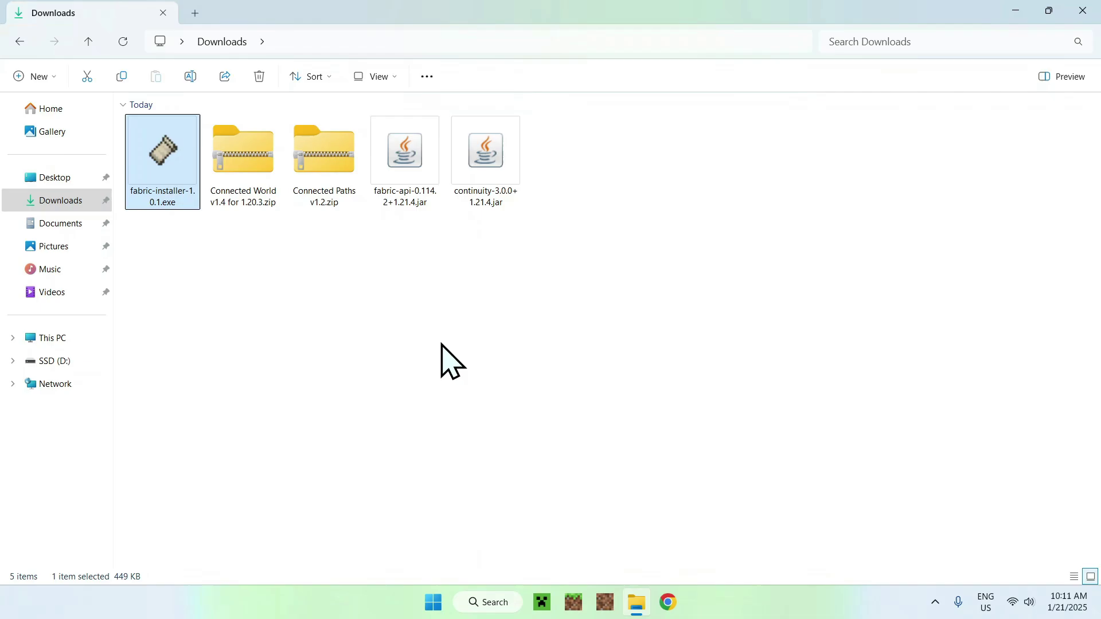
Open the fabric-loader-1.21.4 installation's game folder from the Minecraft Launcher and enter its mods folder.
{"action": "left_click", "coordinate": [542, 602]}
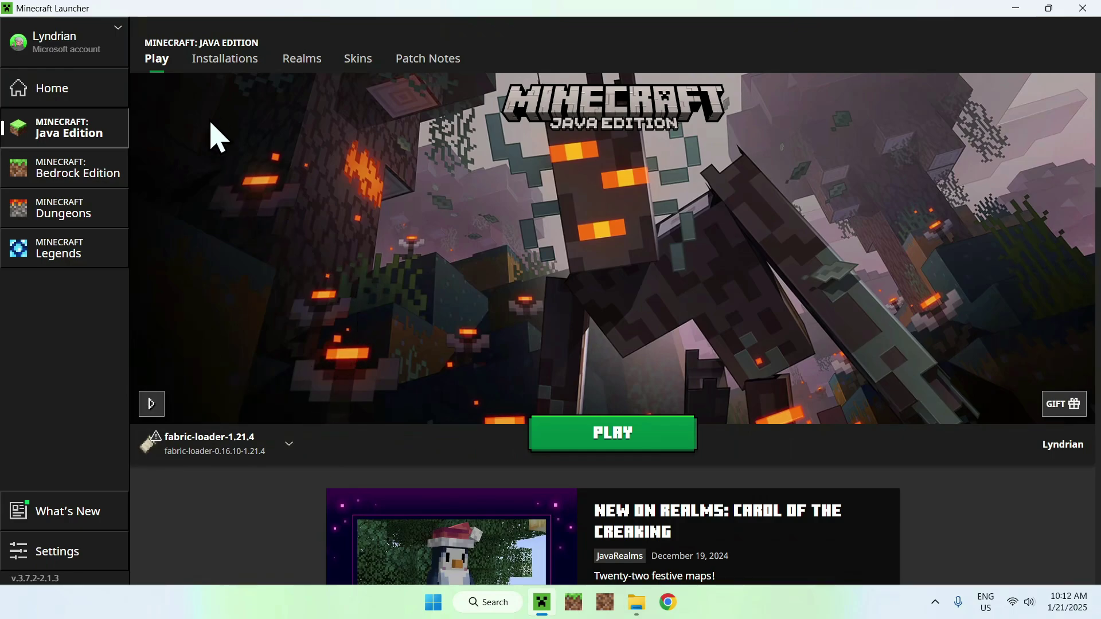
{"action": "left_click", "coordinate": [221, 76]}
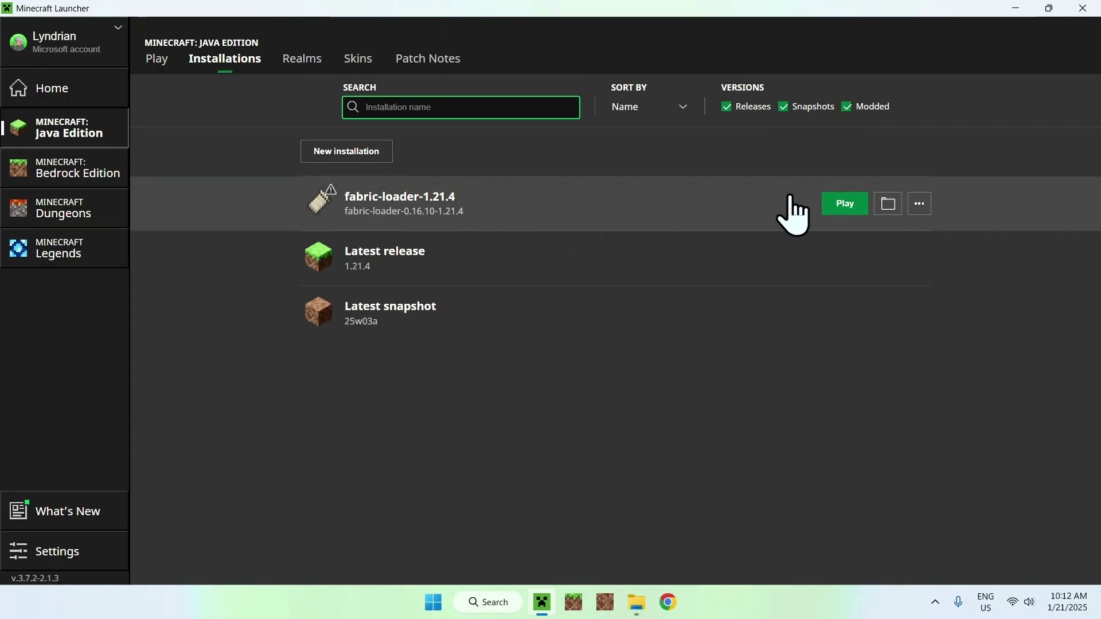
{"action": "left_click", "coordinate": [889, 205]}
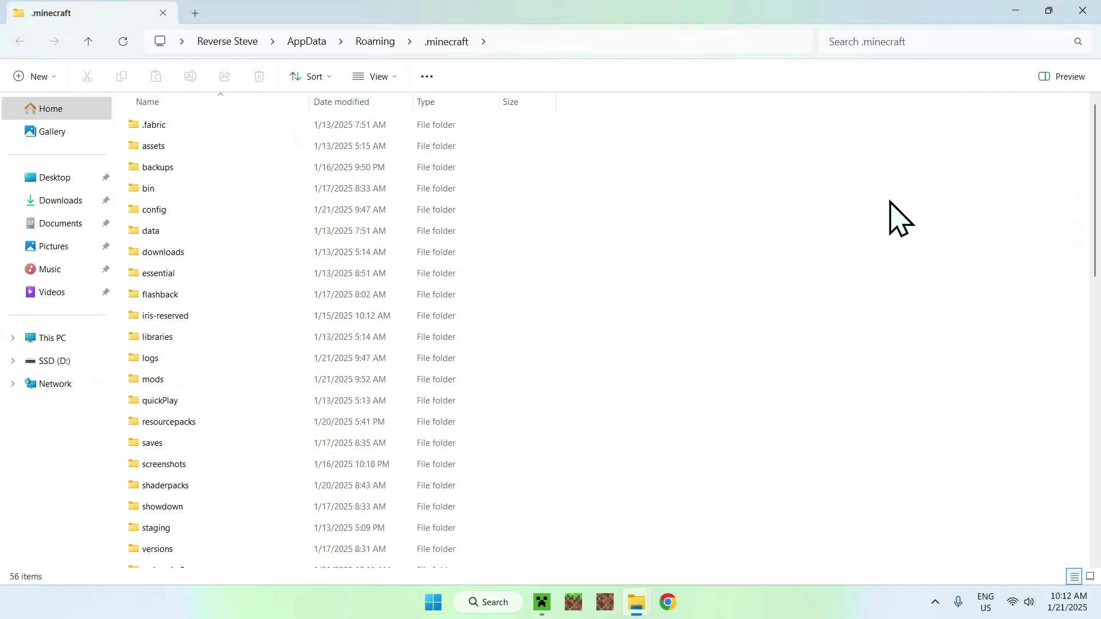
{"action": "left_click", "coordinate": [250, 381]}
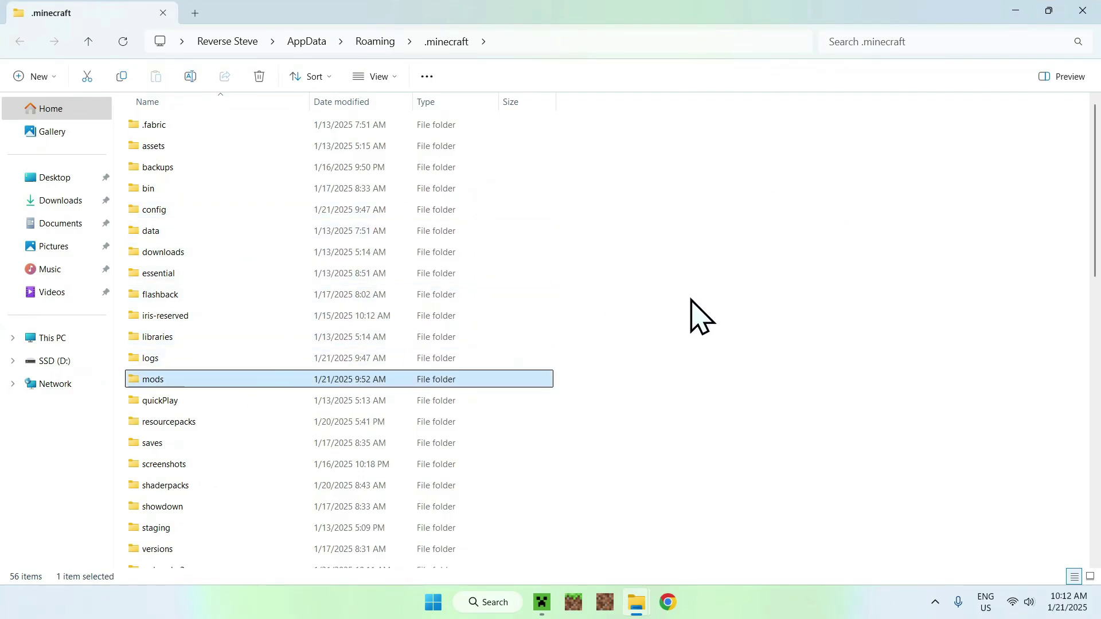
{"action": "double_click", "coordinate": [280, 379]}
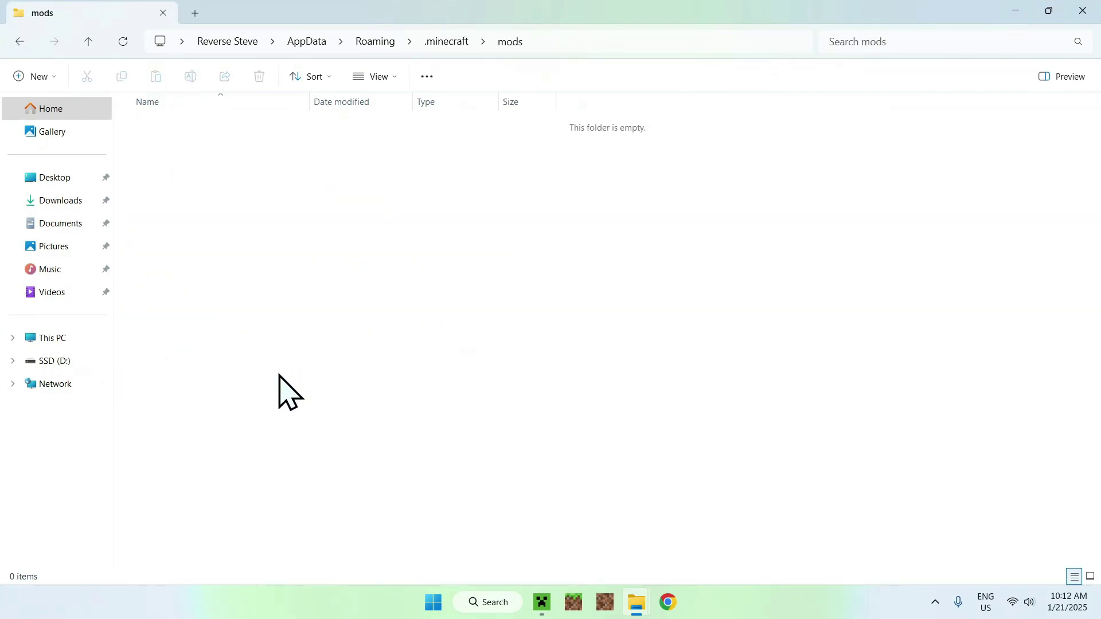
Copy the fabric-api-0.114.2+1.21.4 and continuity-3.0.0+1.21.4 jar files from Downloads into the mods folder.
{"action": "left_click", "coordinate": [72, 204]}
{"action": "left_click_drag", "start_coordinate": [562, 284], "coordinate": [401, 189]}
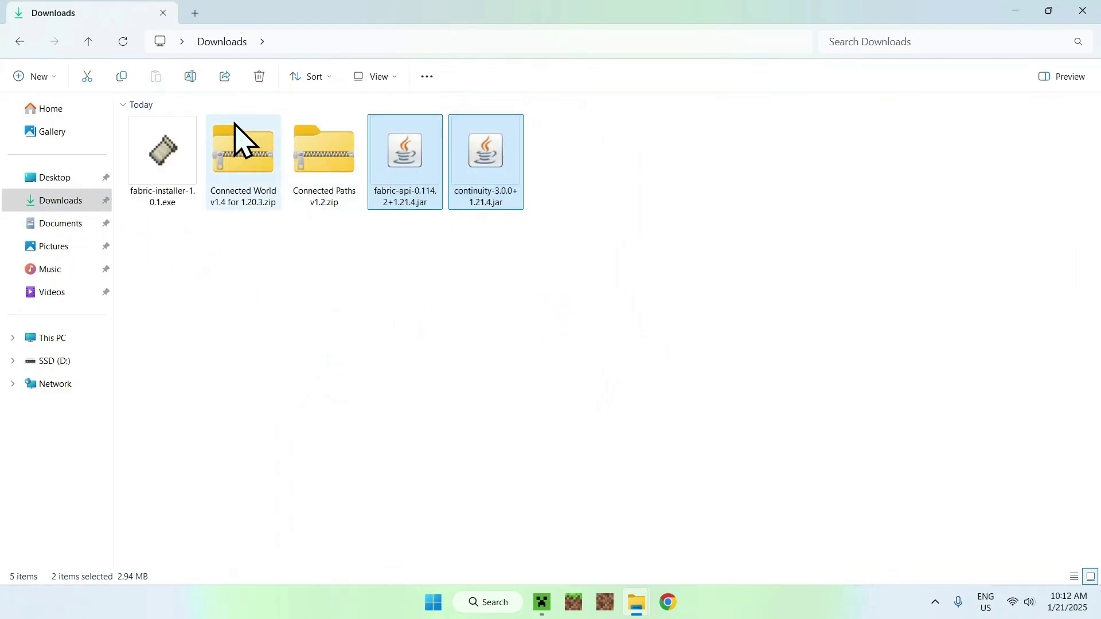
{"action": "left_click", "coordinate": [123, 79]}
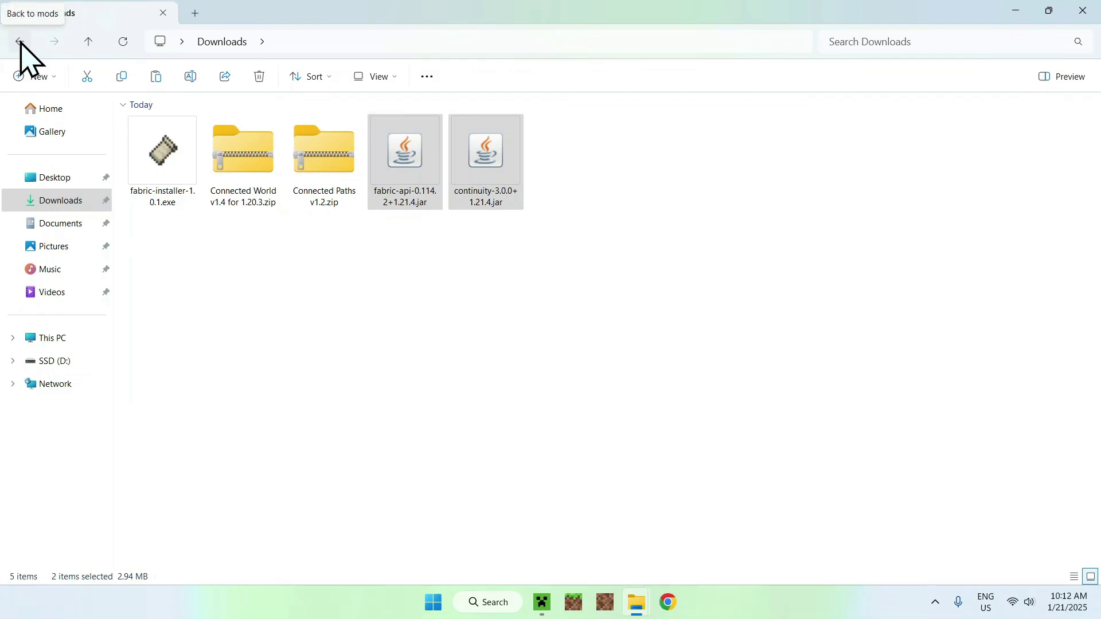
{"action": "left_click", "coordinate": [19, 44]}
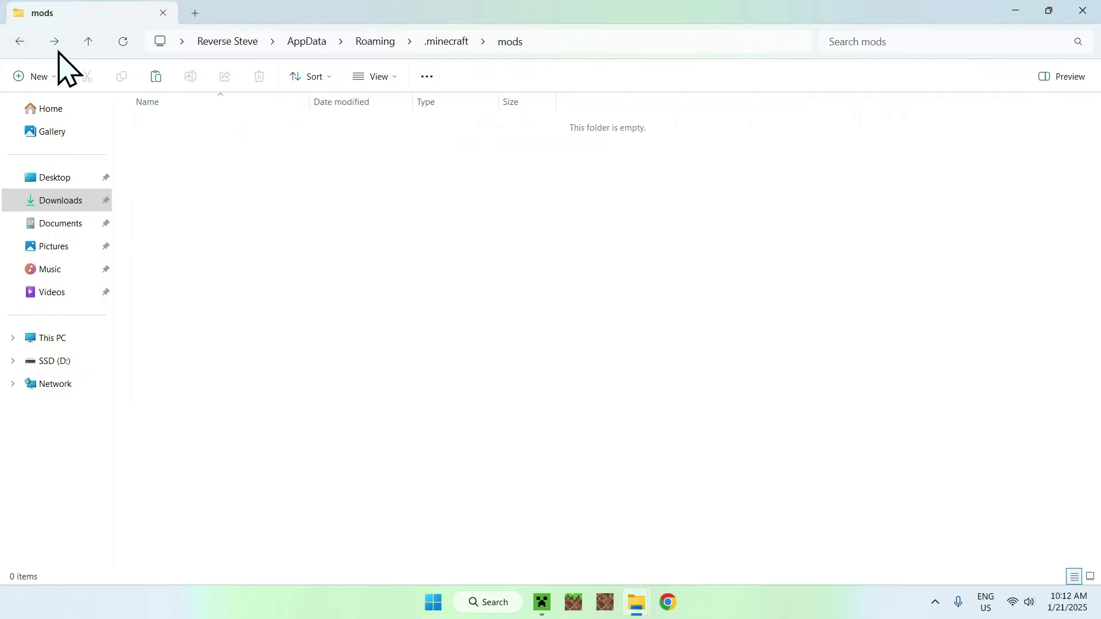
{"action": "left_click", "coordinate": [154, 78]}
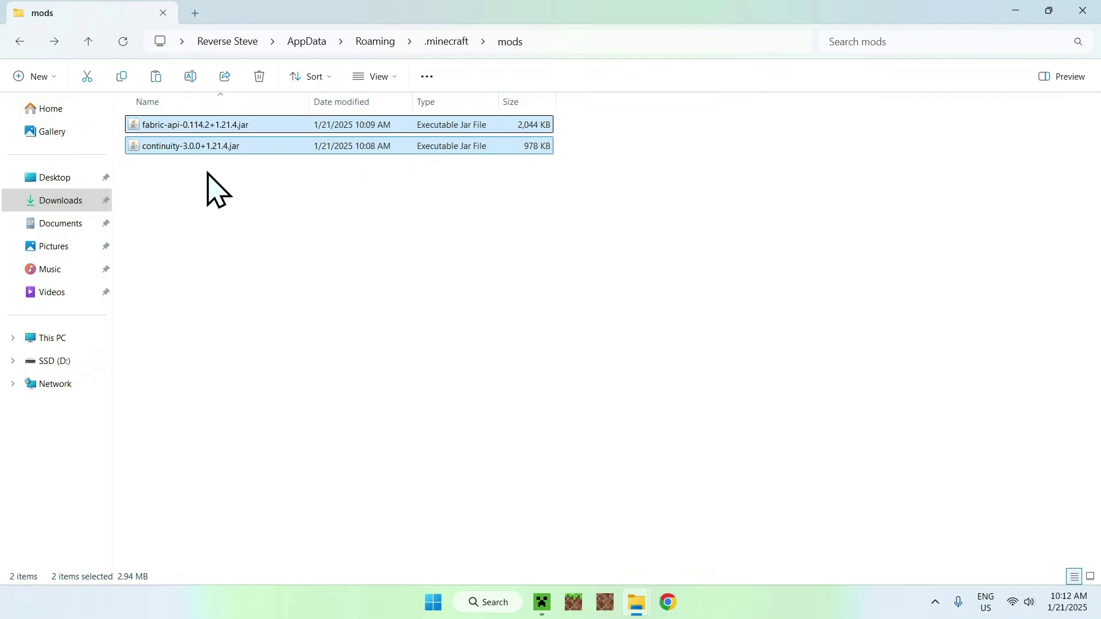
Copy the Connected World v1.4 and Connected Paths v1.2 zip files from Downloads into .minecraft's resourcepacks folder.
{"action": "left_click", "coordinate": [442, 43]}
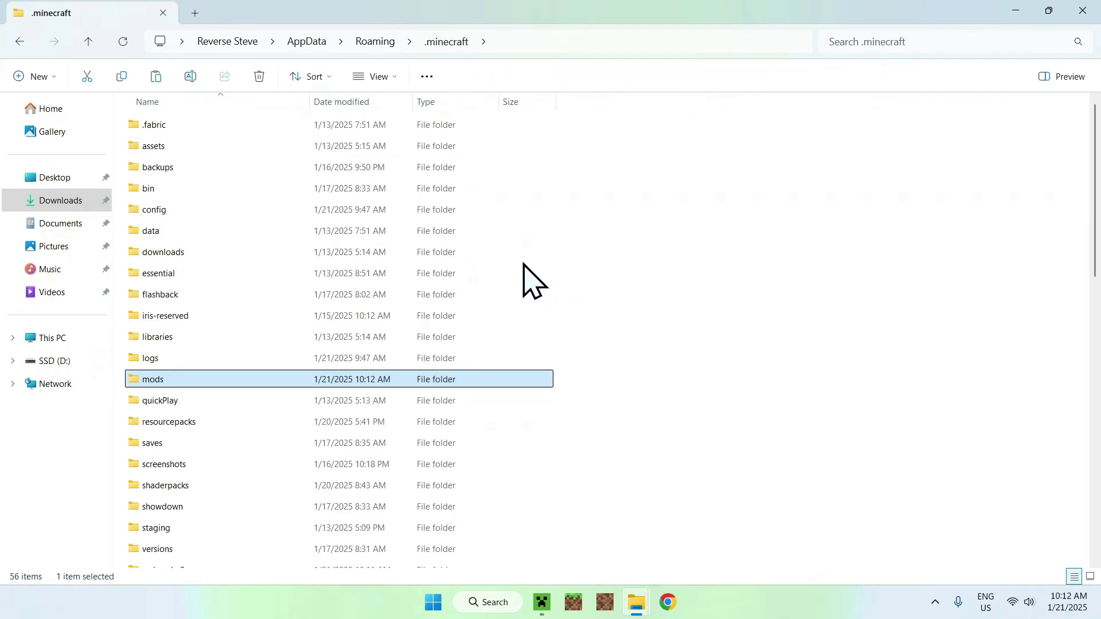
{"action": "left_click", "coordinate": [239, 422]}
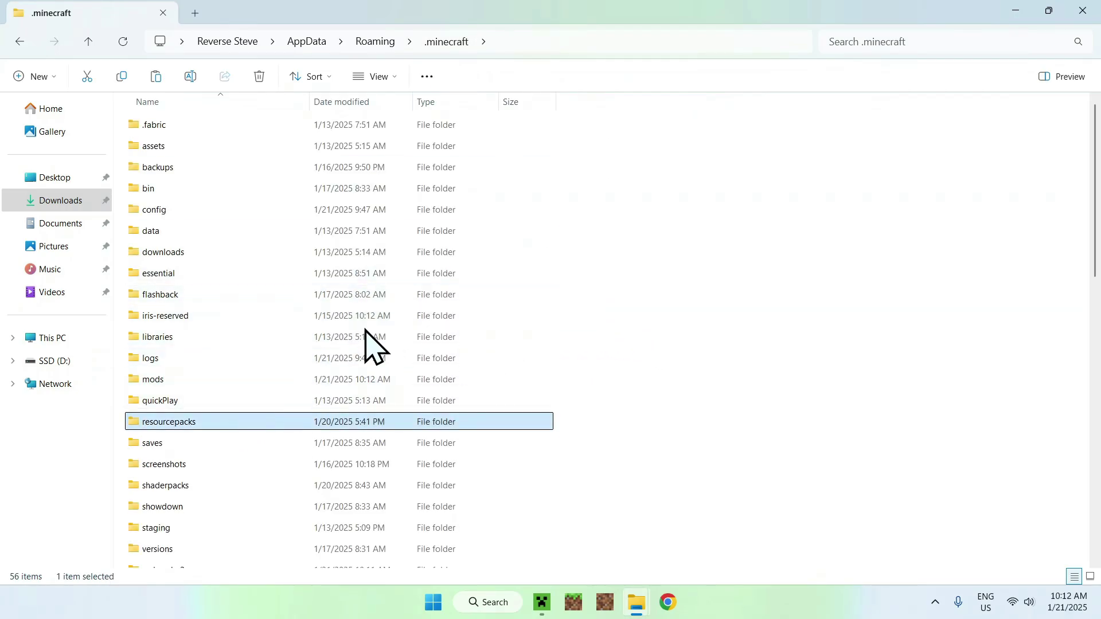
{"action": "double_click", "coordinate": [253, 421]}
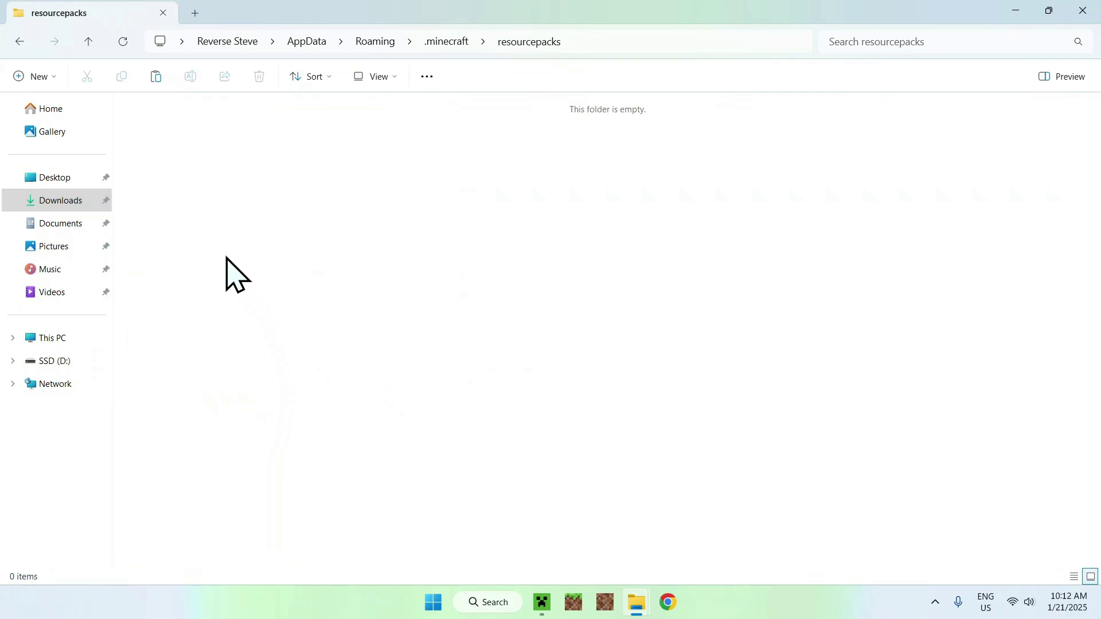
{"action": "left_click", "coordinate": [57, 200]}
{"action": "left_click_drag", "start_coordinate": [321, 251], "coordinate": [269, 210]}
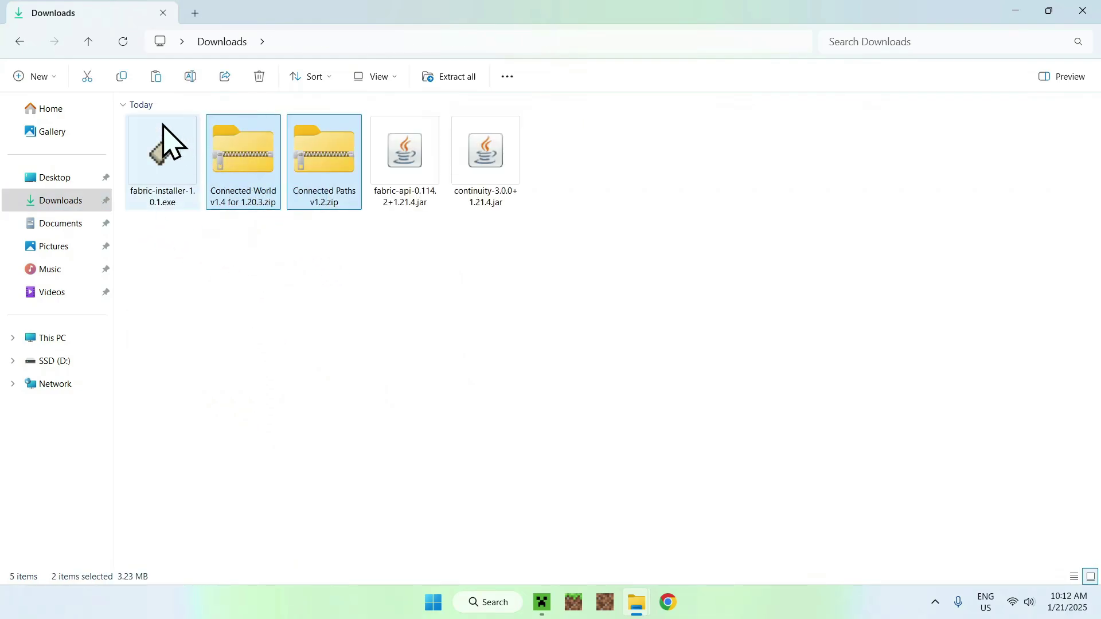
{"action": "left_click", "coordinate": [123, 87]}
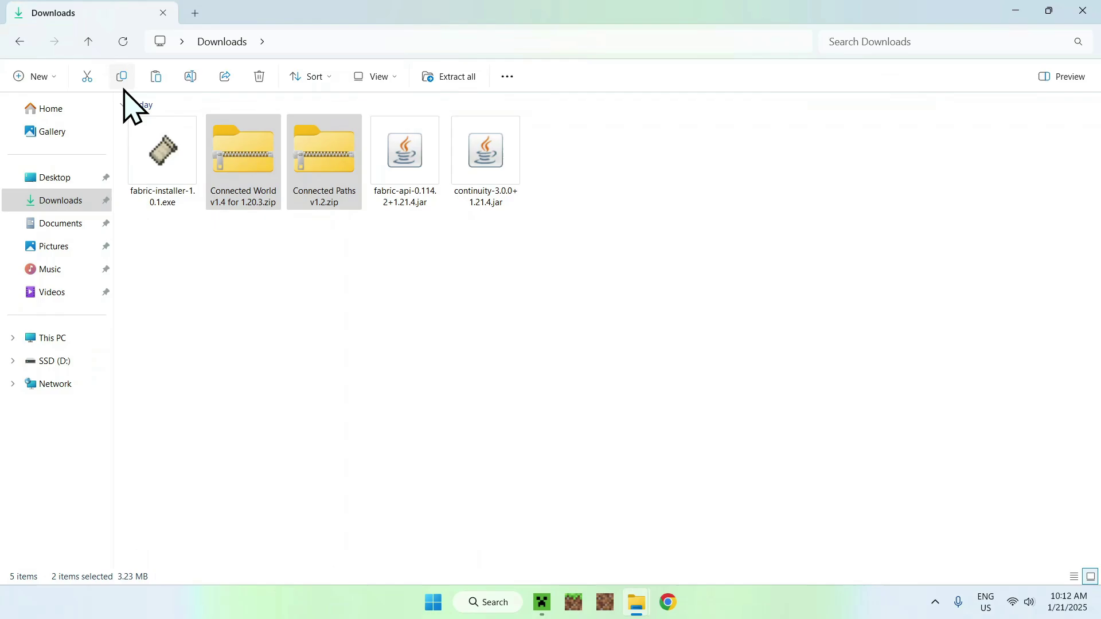
{"action": "left_click", "coordinate": [20, 41]}
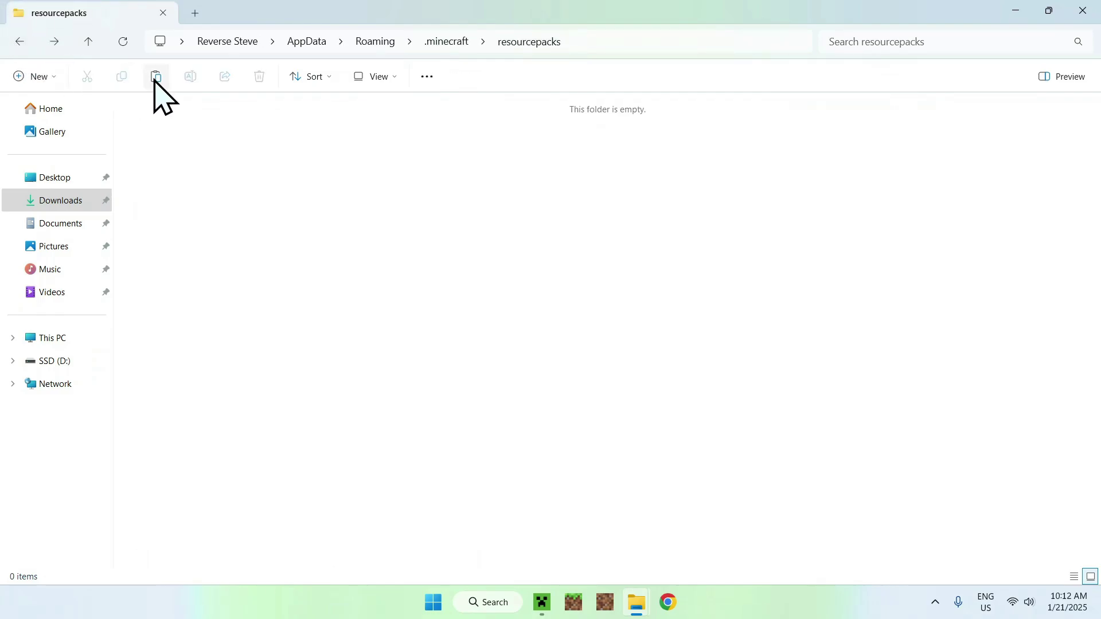
{"action": "left_click", "coordinate": [155, 79]}
{"action": "left_click", "coordinate": [303, 213]}
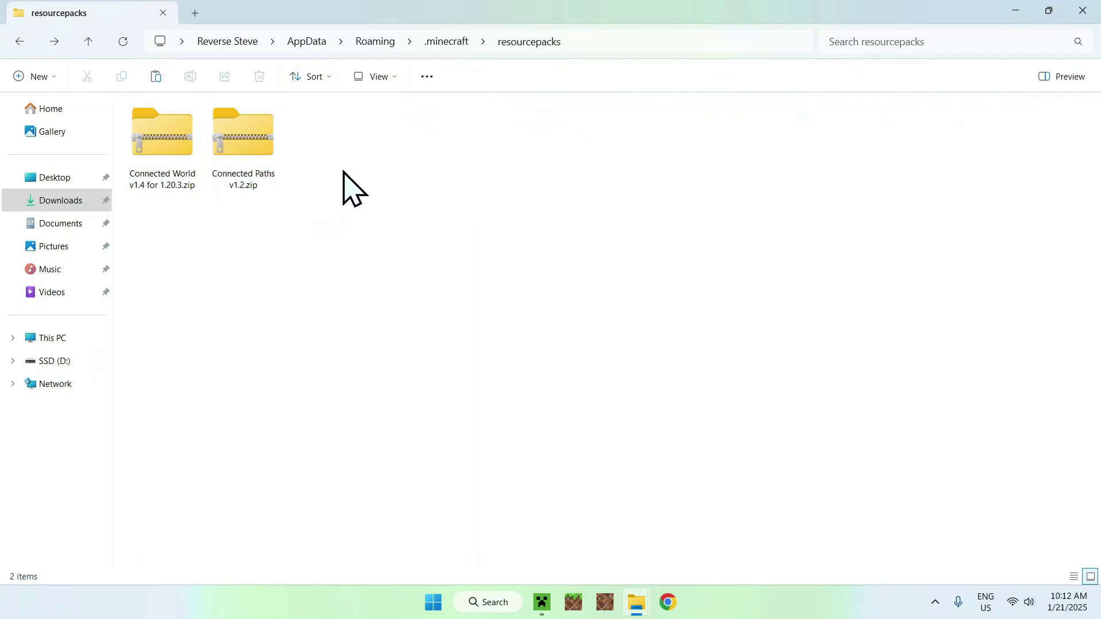
Return to the .minecraft folder and switch back to the Minecraft Launcher's installations.
{"action": "left_click", "coordinate": [441, 43]}
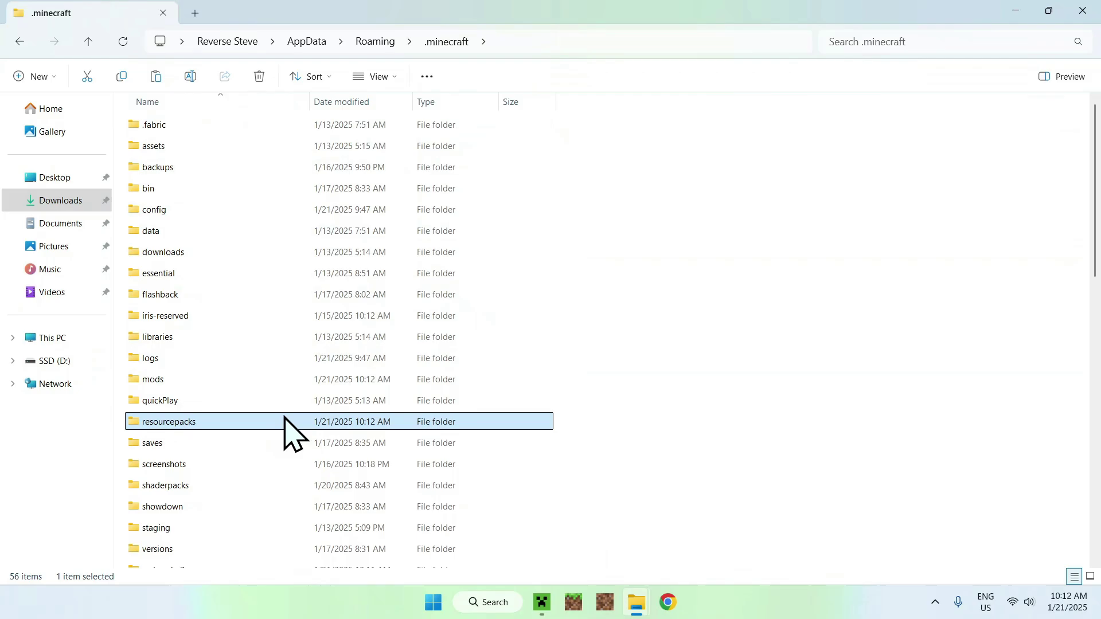
{"action": "left_click", "coordinate": [285, 380]}
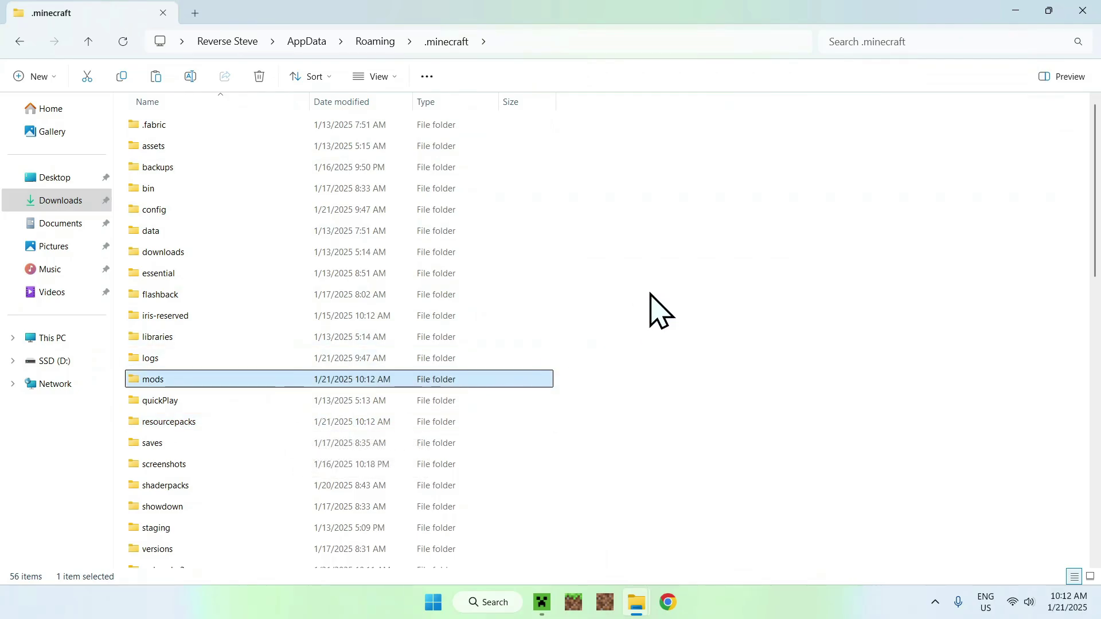
{"action": "left_click", "coordinate": [545, 599]}
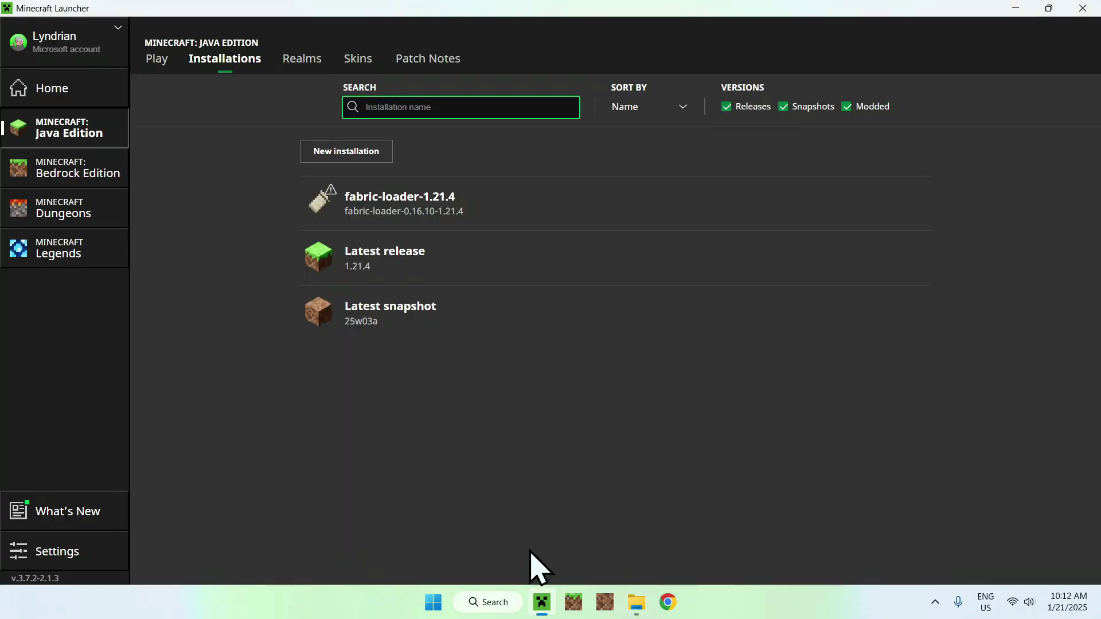
Launch Minecraft with the fabric-loader-1.21.4 profile, maximize the game window and enter a singleplayer world.
{"action": "left_click", "coordinate": [153, 59]}
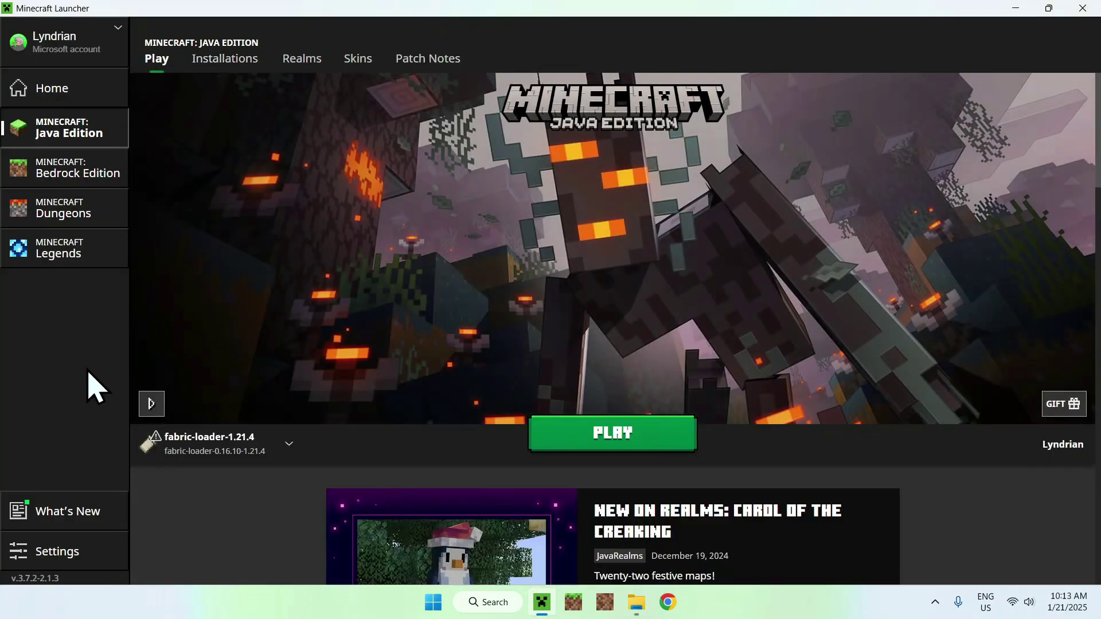
{"action": "left_click", "coordinate": [617, 442]}
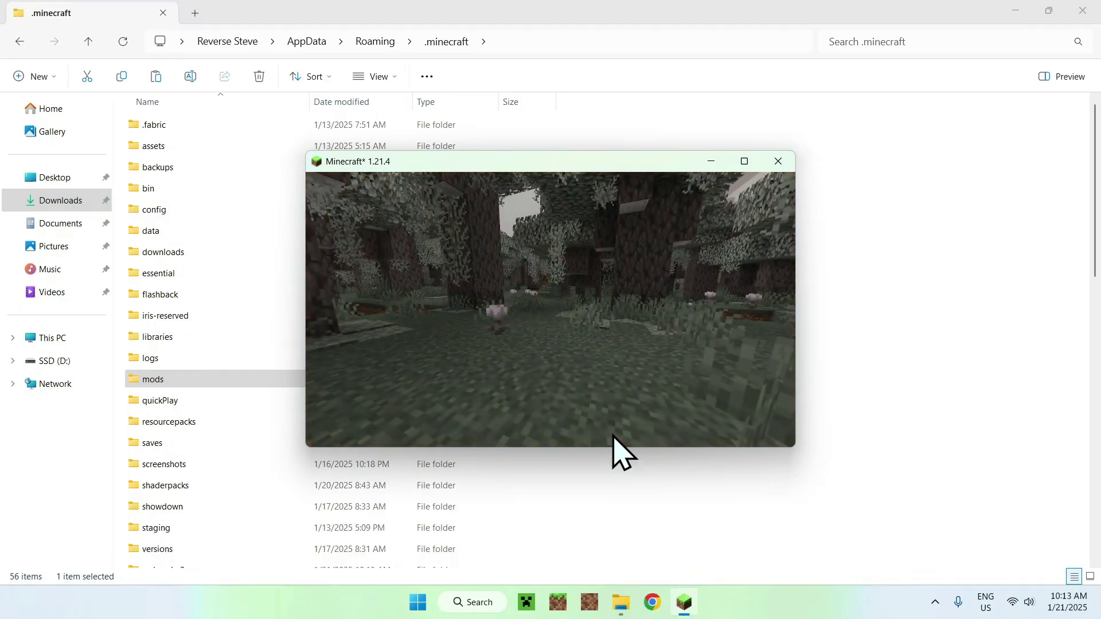
{"action": "left_click", "coordinate": [744, 161]}
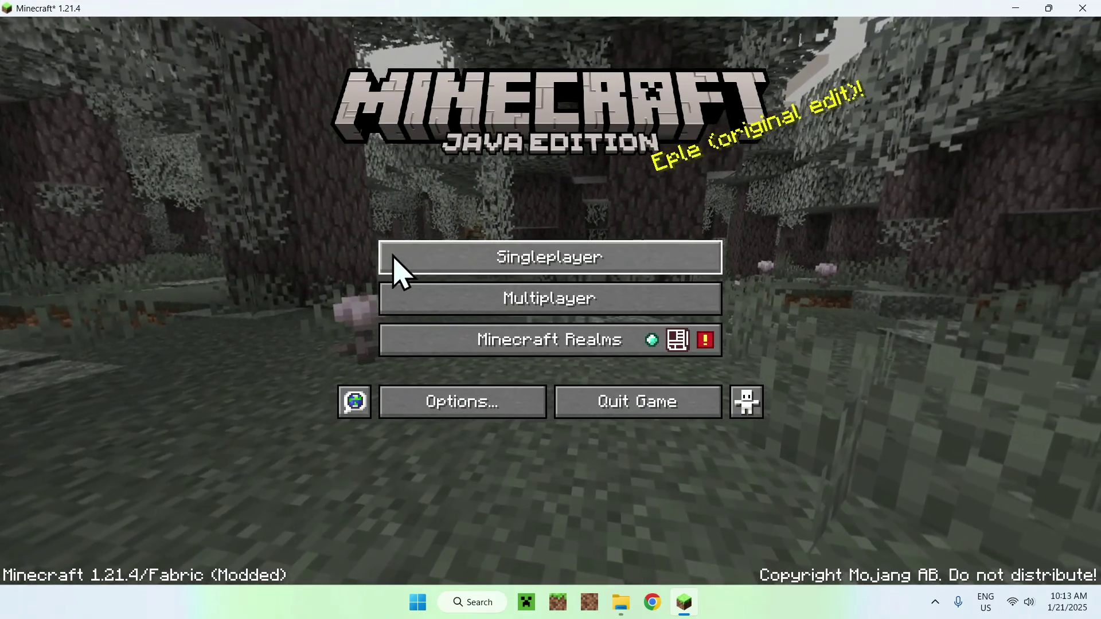
{"action": "left_click", "coordinate": [400, 271]}
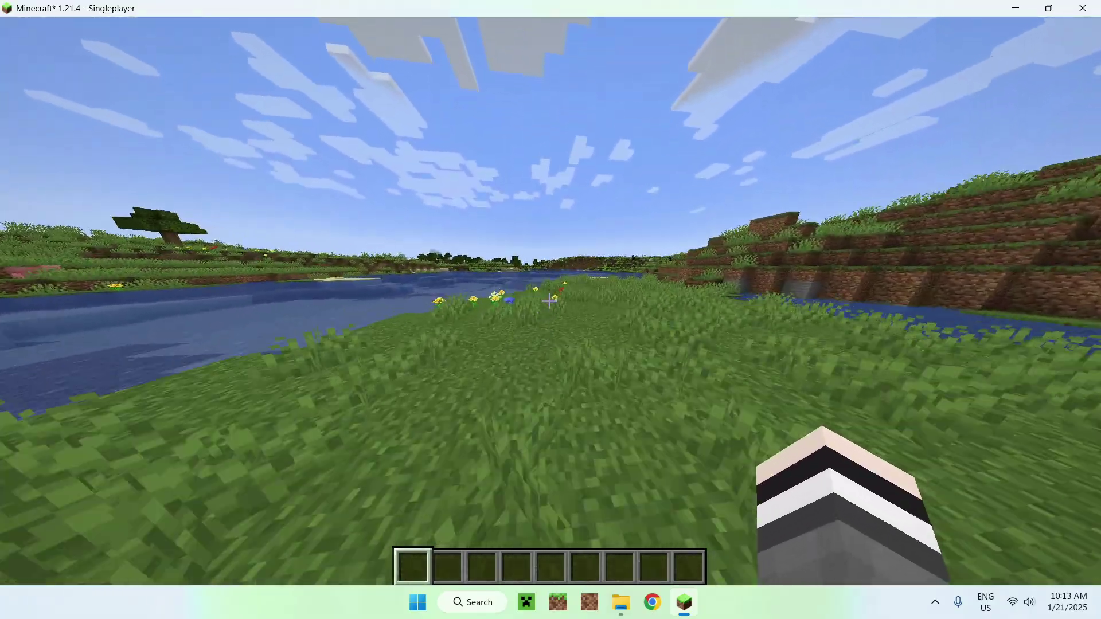
Walk forward across the grass to the patch of sand at the water's edge.
{"action": "key", "text": "w"}
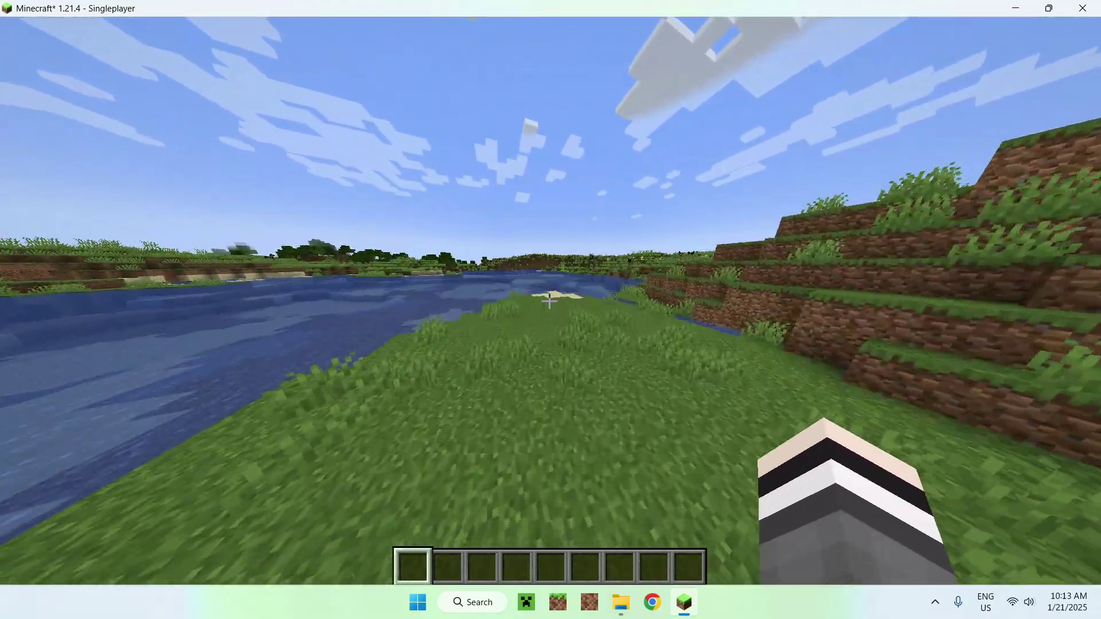
{"action": "key", "text": "w"}
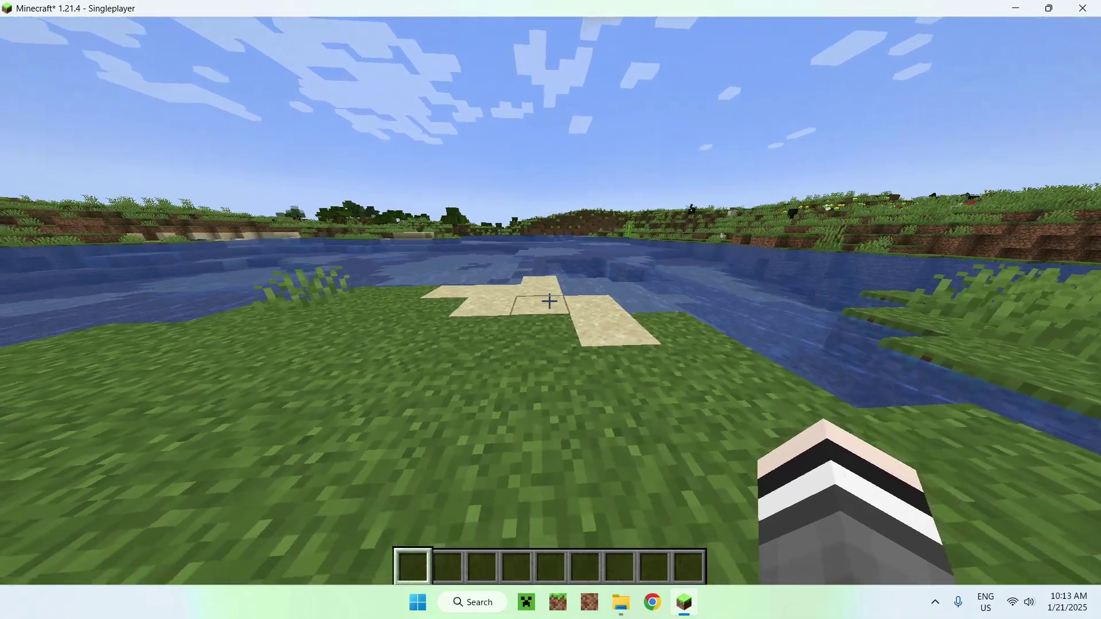
{"action": "key", "text": "w"}
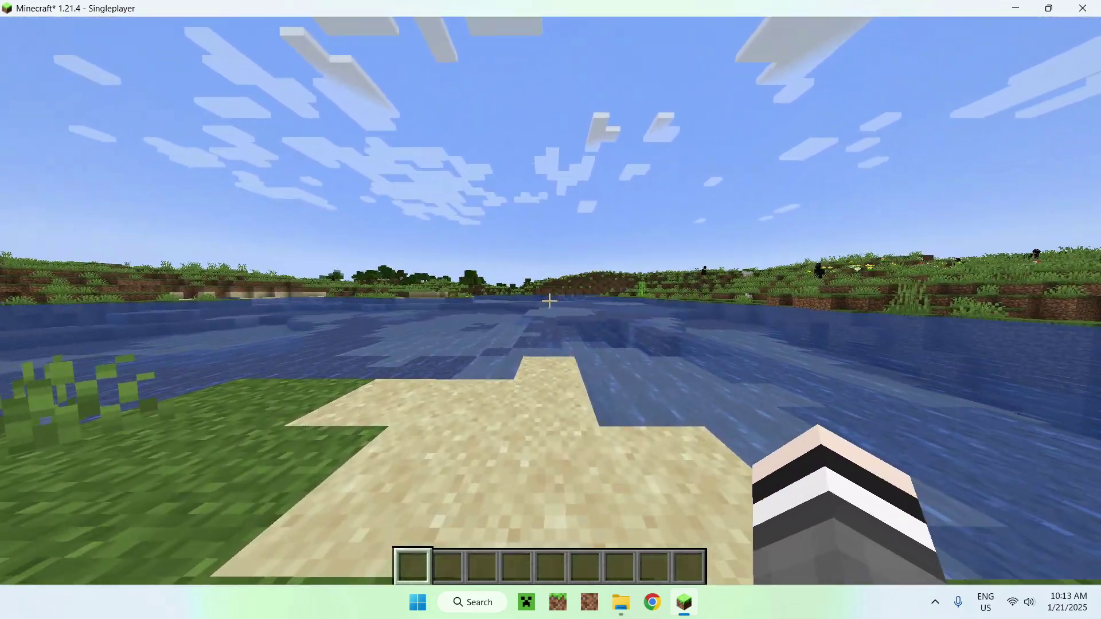
{"action": "key", "text": "w"}
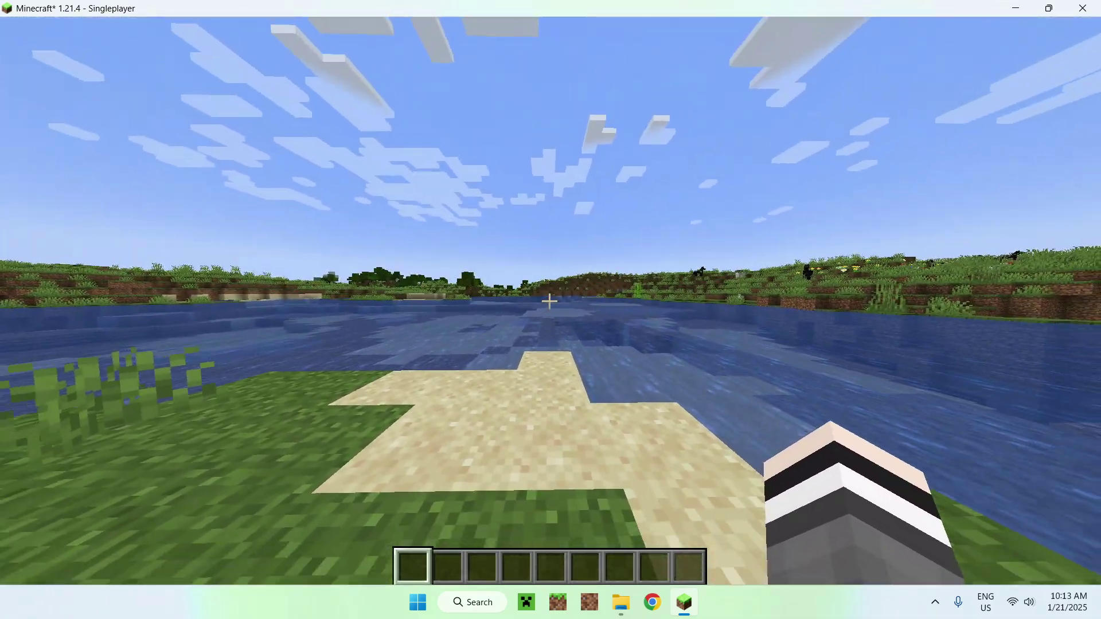
{"action": "key", "text": "w"}
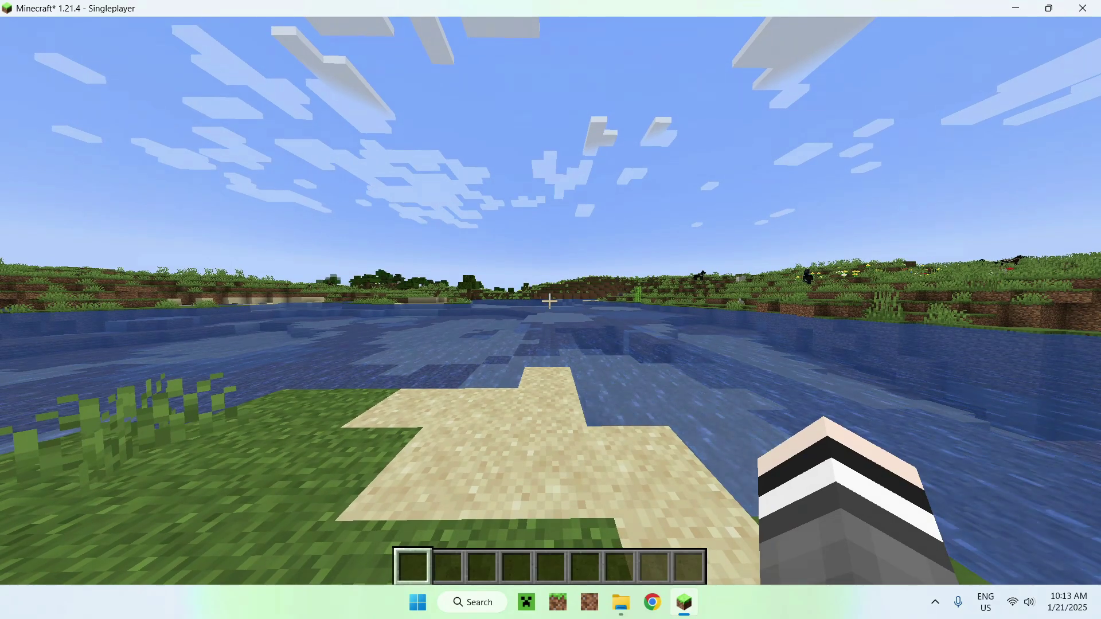
Apply the resource pack selection with Default Connected Textures active and return to the world.
{"action": "key", "text": "Escape"}
{"action": "left_click", "coordinate": [510, 325]}
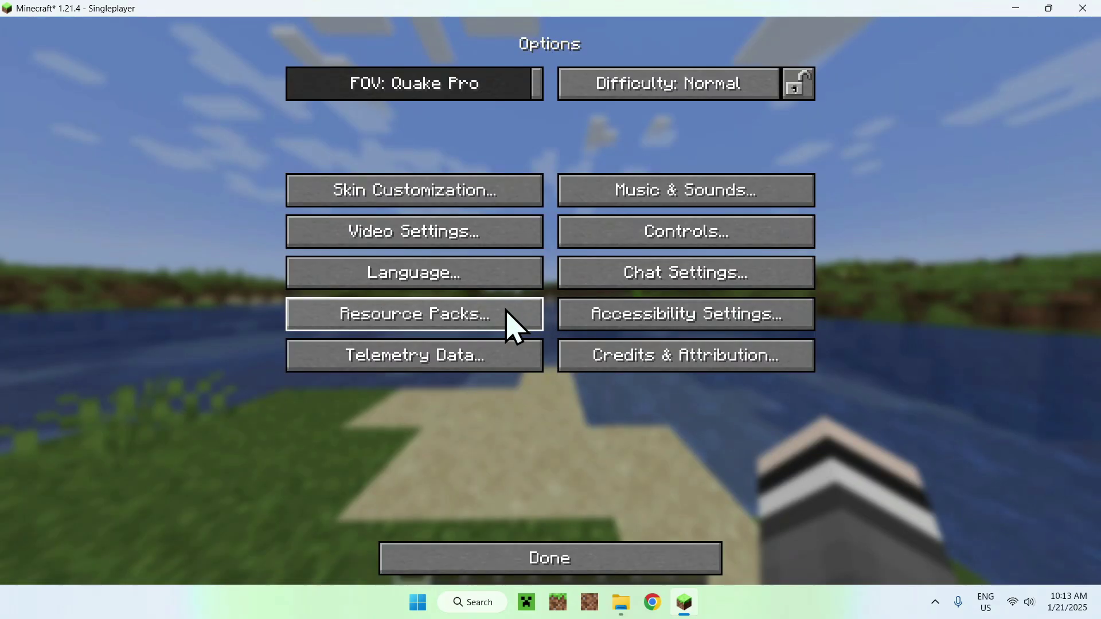
{"action": "left_click", "coordinate": [481, 324]}
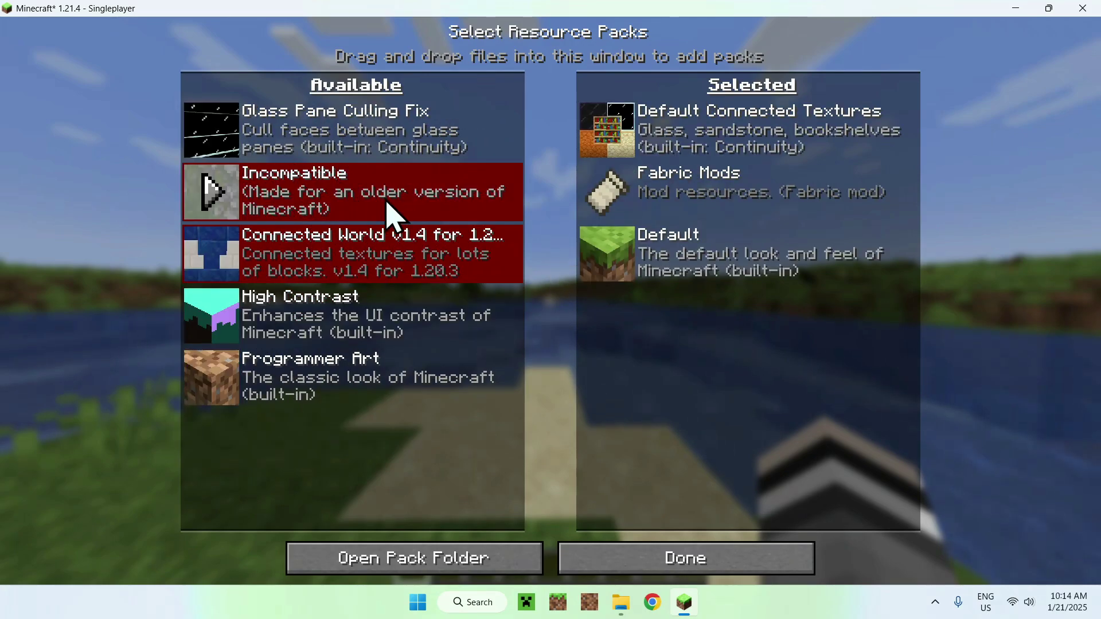
{"action": "left_click", "coordinate": [676, 557]}
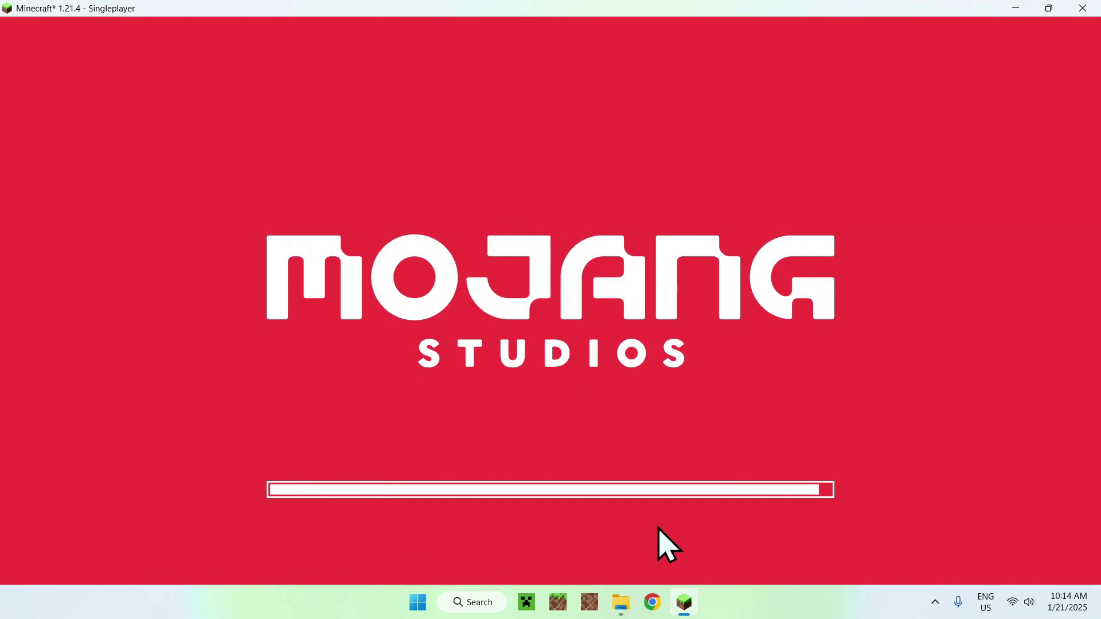
{"action": "key", "text": "Escape"}
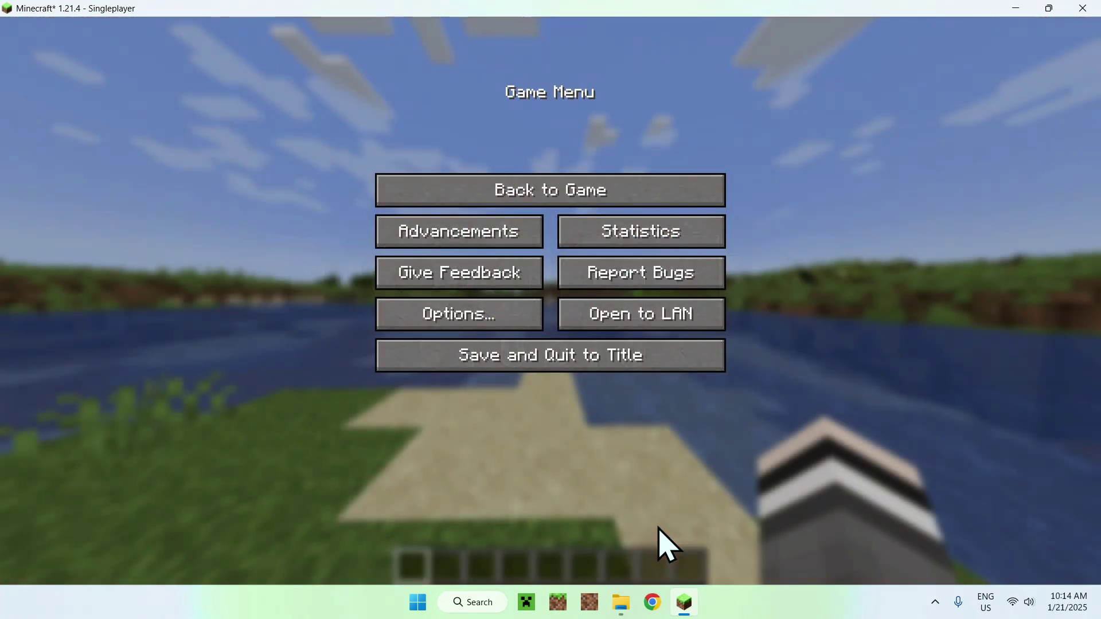
{"action": "key", "text": "Escape"}
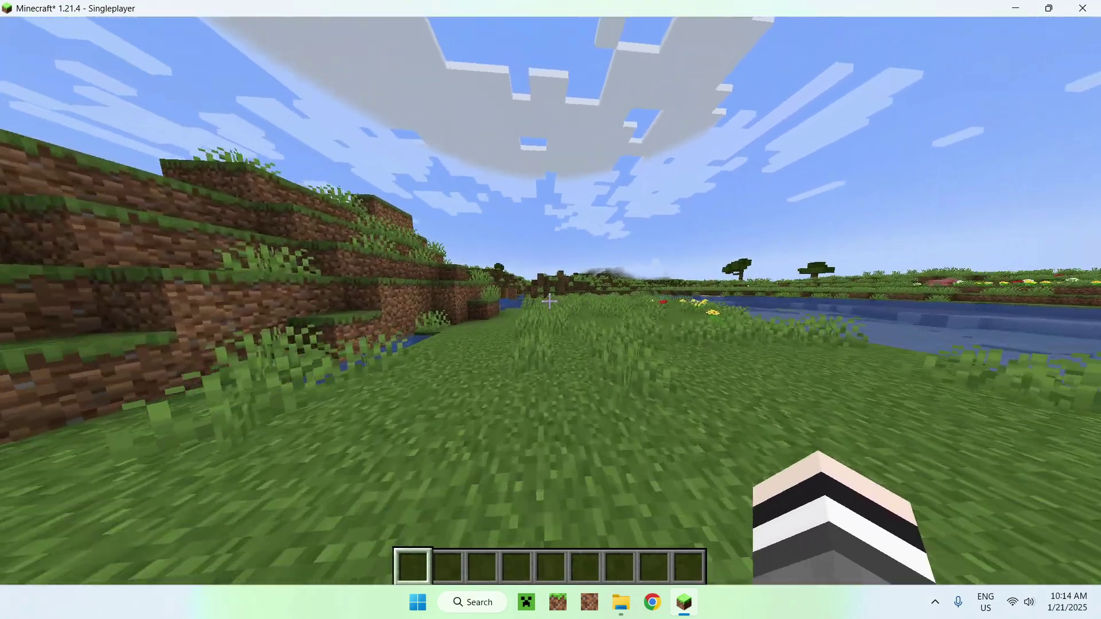
Take glass from the creative inventory and build a wall two blocks wide and two high on the grass.
{"action": "key", "text": "e"}
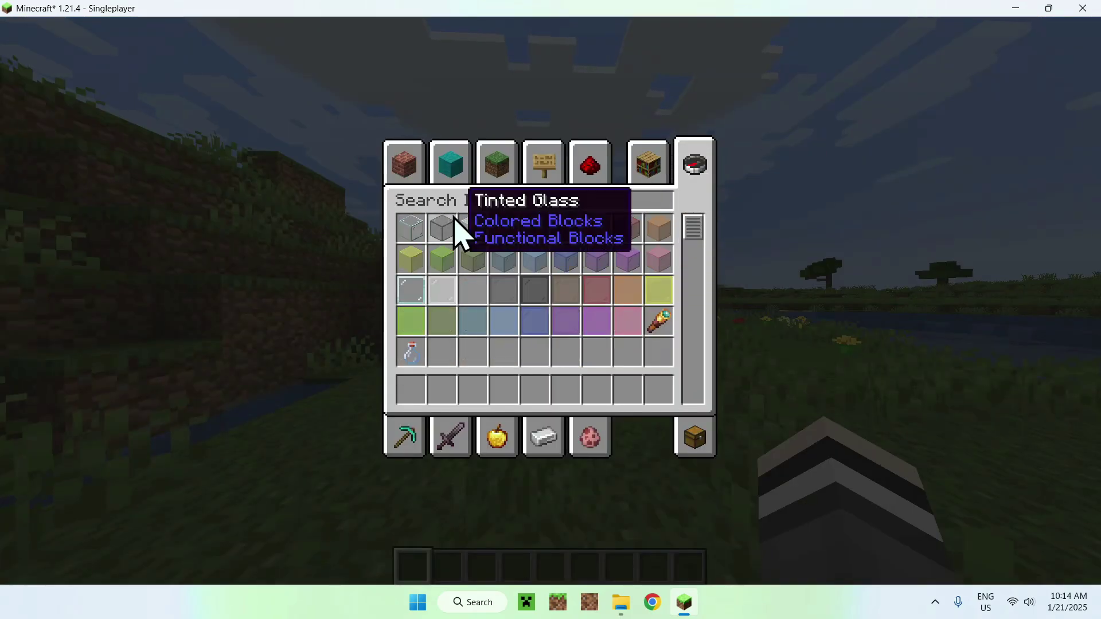
{"action": "key", "text": "Escape"}
{"action": "right_click", "coordinate": [551, 310]}
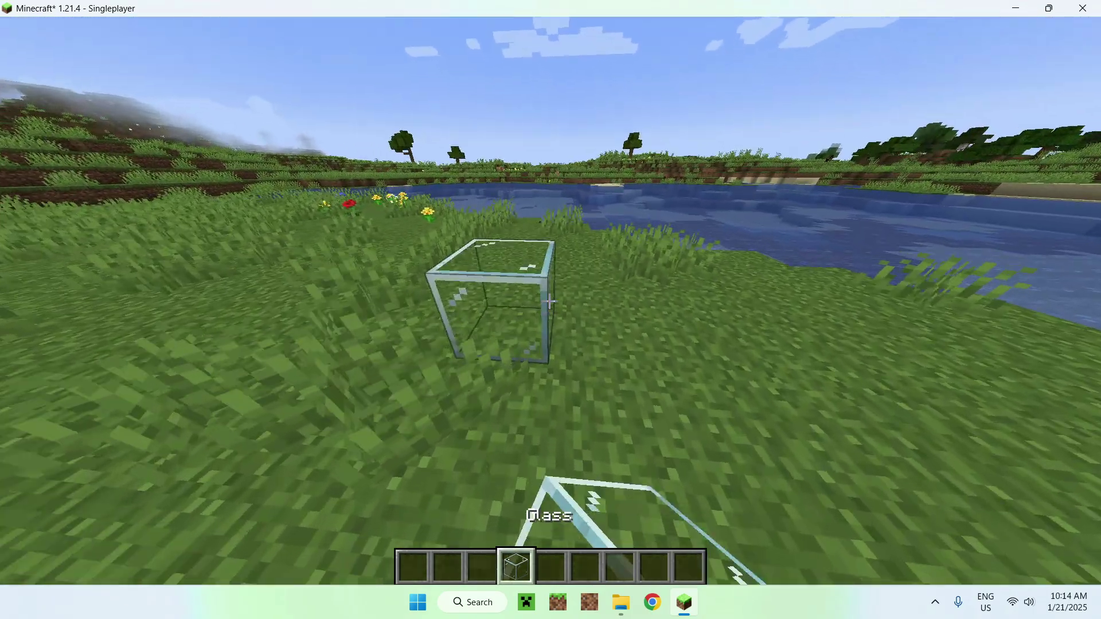
{"action": "right_click", "coordinate": [550, 310]}
{"action": "right_click", "coordinate": [551, 310]}
{"action": "scroll", "coordinate": [550, 309], "scroll_direction": "down", "scroll_amount": 2}
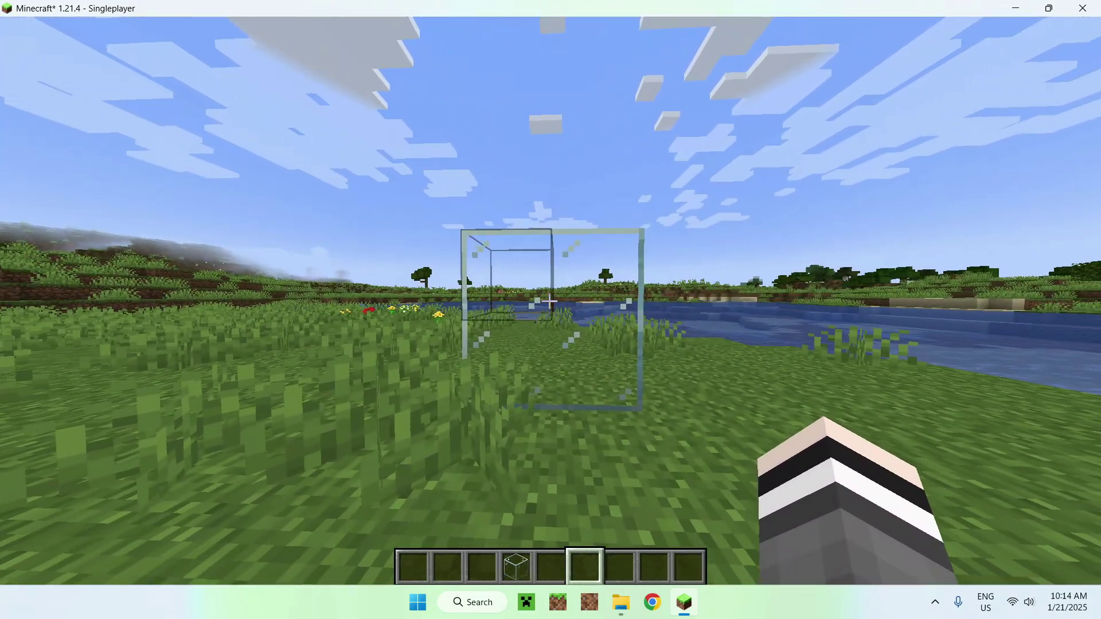
Deactivate the Default Connected Textures resource pack and return to the world to view the glass wall.
{"action": "key", "text": "Escape"}
{"action": "left_click", "coordinate": [450, 329]}
{"action": "left_click", "coordinate": [395, 321]}
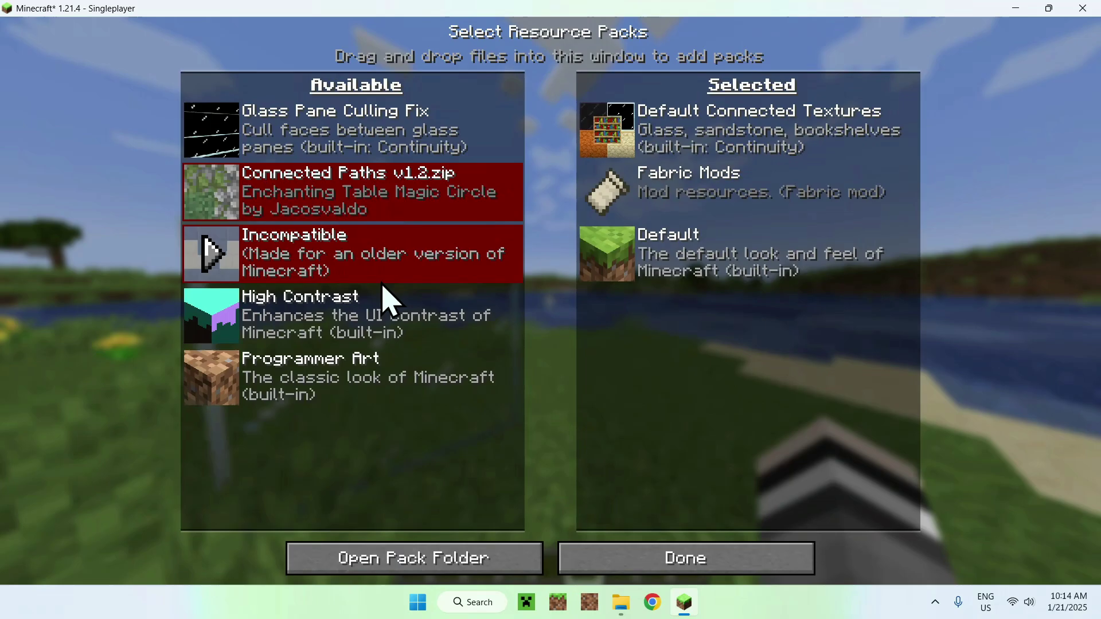
{"action": "left_click", "coordinate": [591, 140]}
{"action": "left_click", "coordinate": [645, 559]}
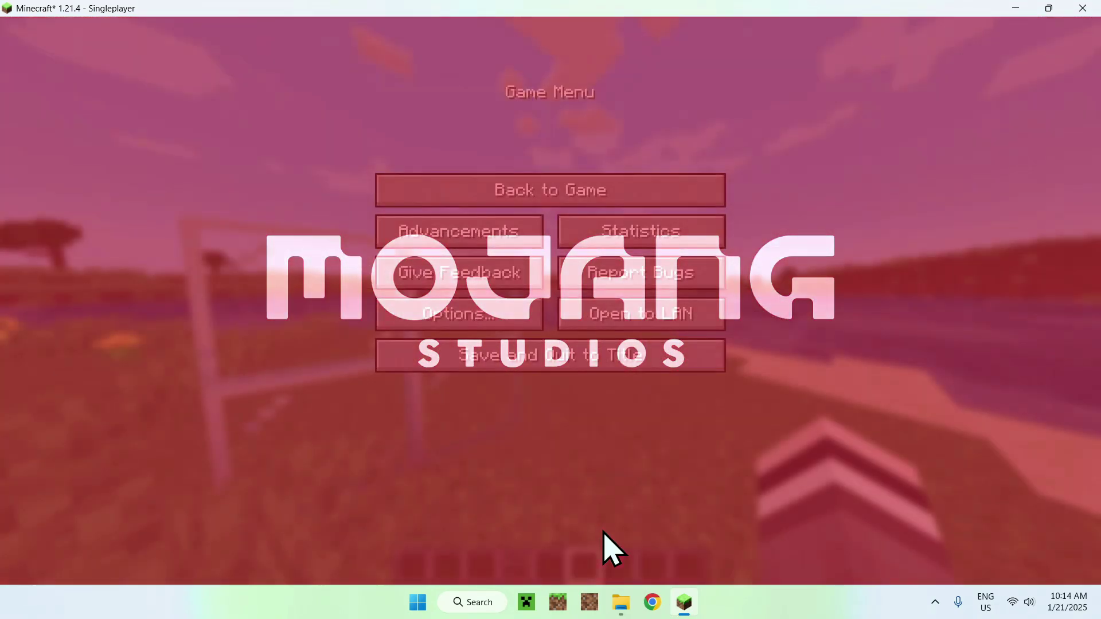
{"action": "key", "text": "Escape"}
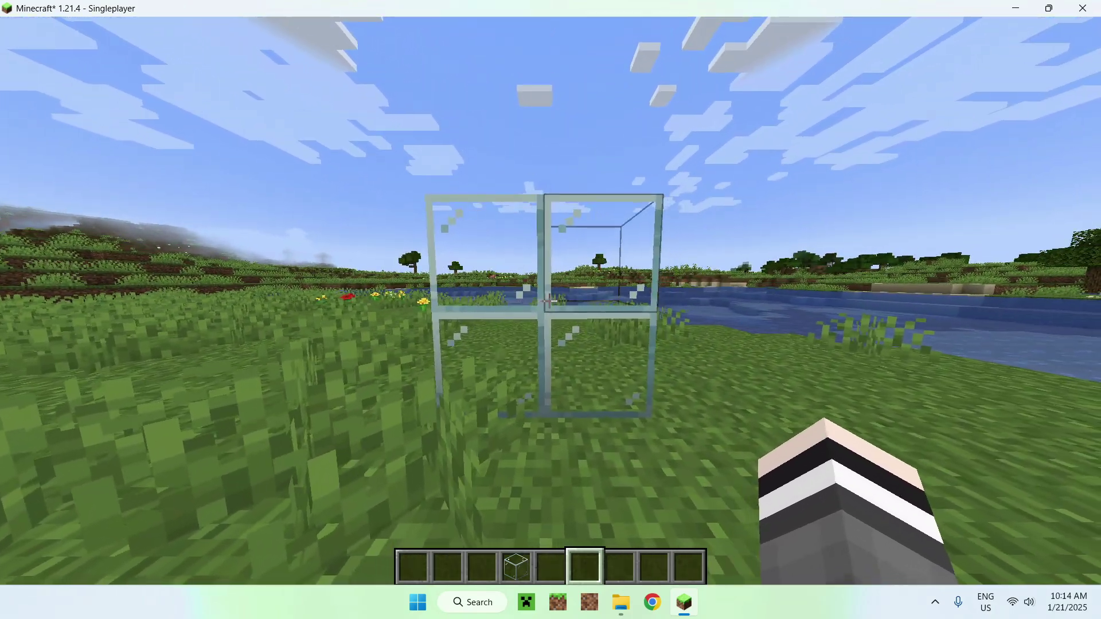
Reactivate the Default Connected Textures resource pack and return to the glass wall.
{"action": "key", "text": "Escape"}
{"action": "left_click", "coordinate": [459, 250]}
{"action": "left_click", "coordinate": [459, 321]}
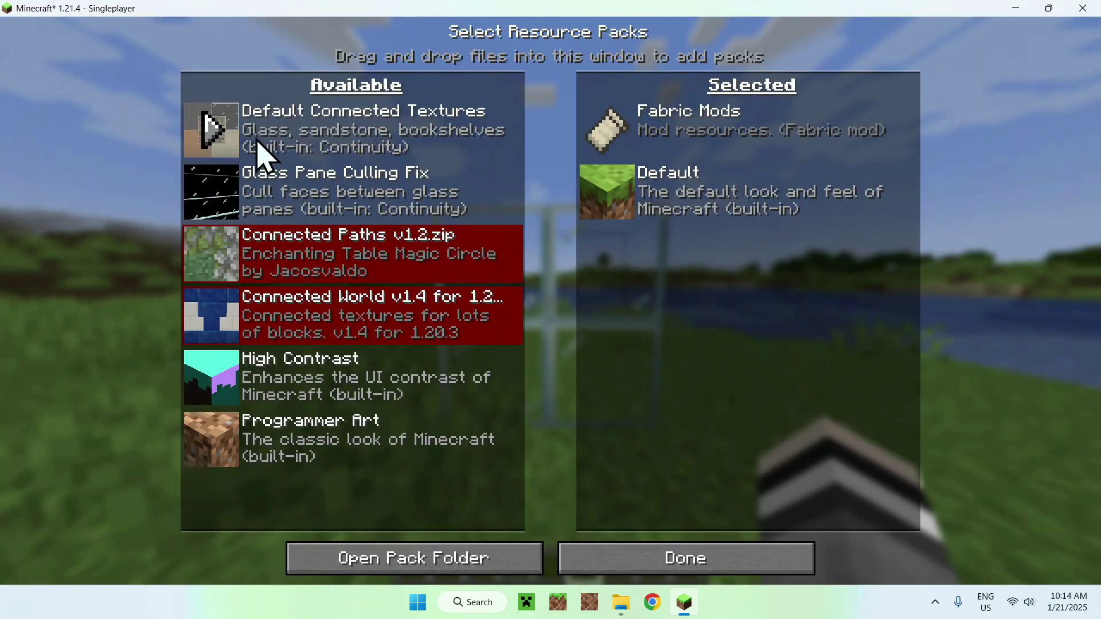
{"action": "left_click", "coordinate": [223, 143]}
{"action": "left_click", "coordinate": [685, 559]}
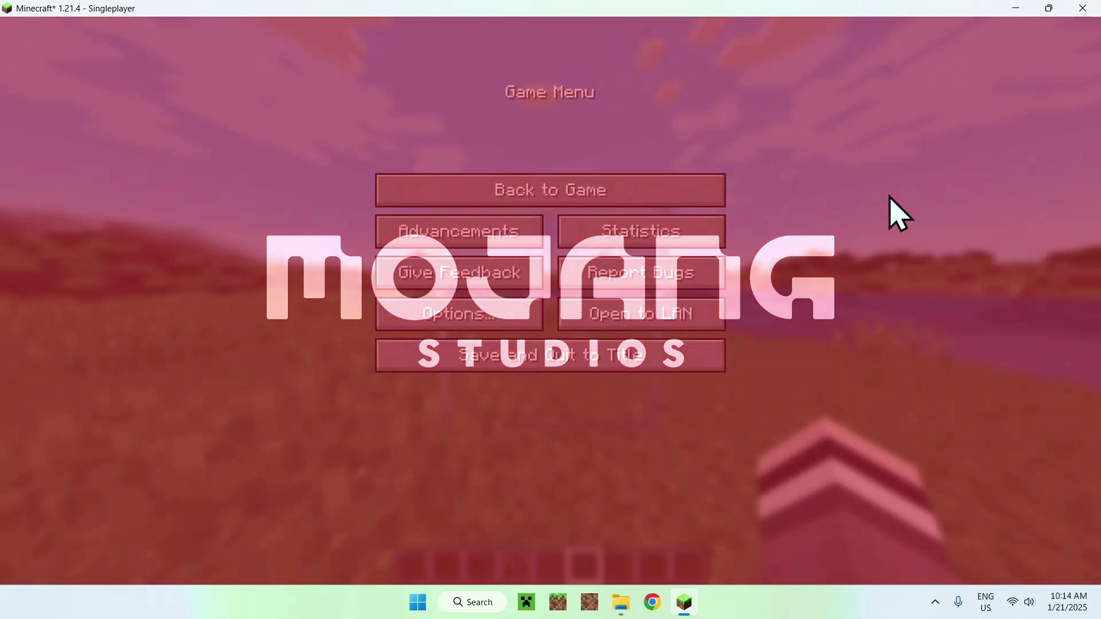
{"action": "key", "text": "Escape"}
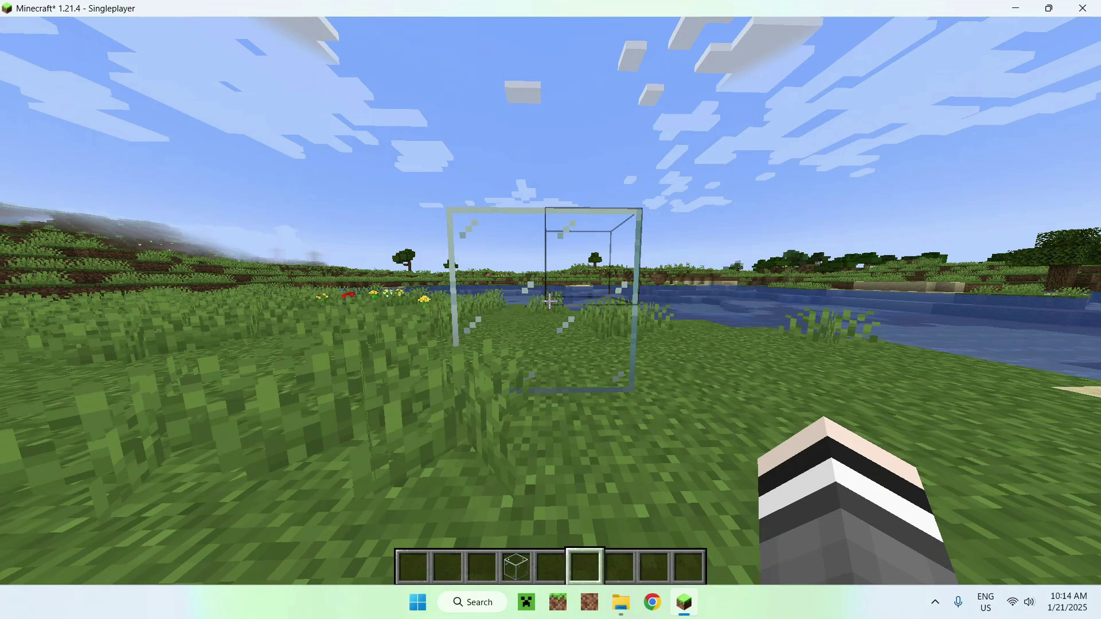
Remove Default Connected Textures from the selected resource packs and apply the change.
{"action": "key", "text": "Escape"}
{"action": "left_click", "coordinate": [487, 327]}
{"action": "left_click", "coordinate": [437, 319]}
{"action": "left_click", "coordinate": [591, 112]}
{"action": "left_click", "coordinate": [659, 559]}
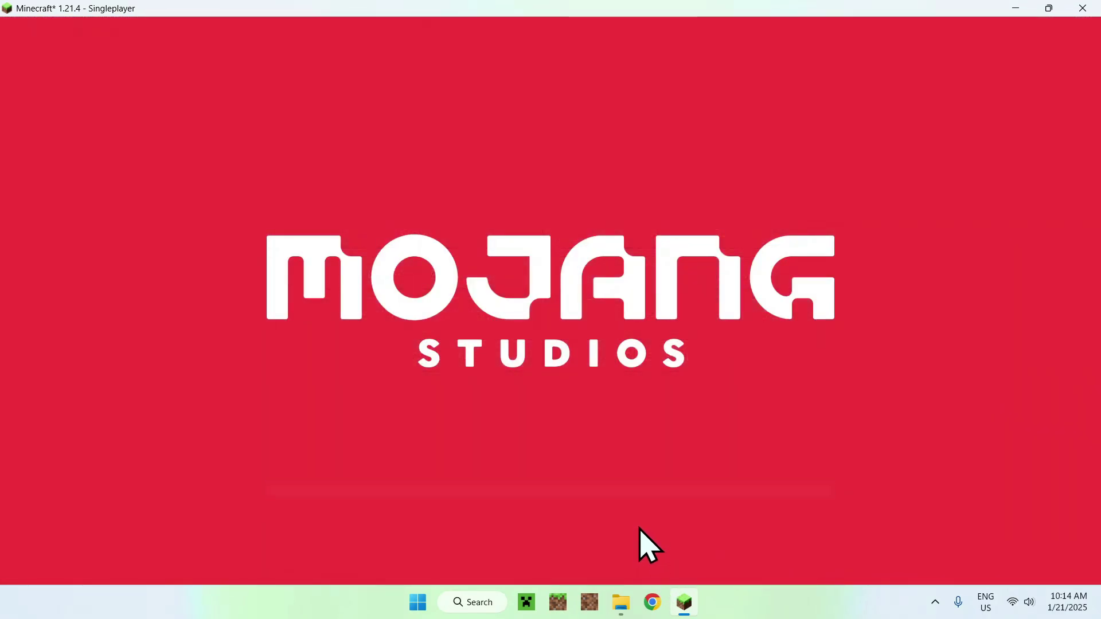
Walk around the glass wall to examine its block borders from several sides, and continue to the water.
{"action": "key", "text": "w"}
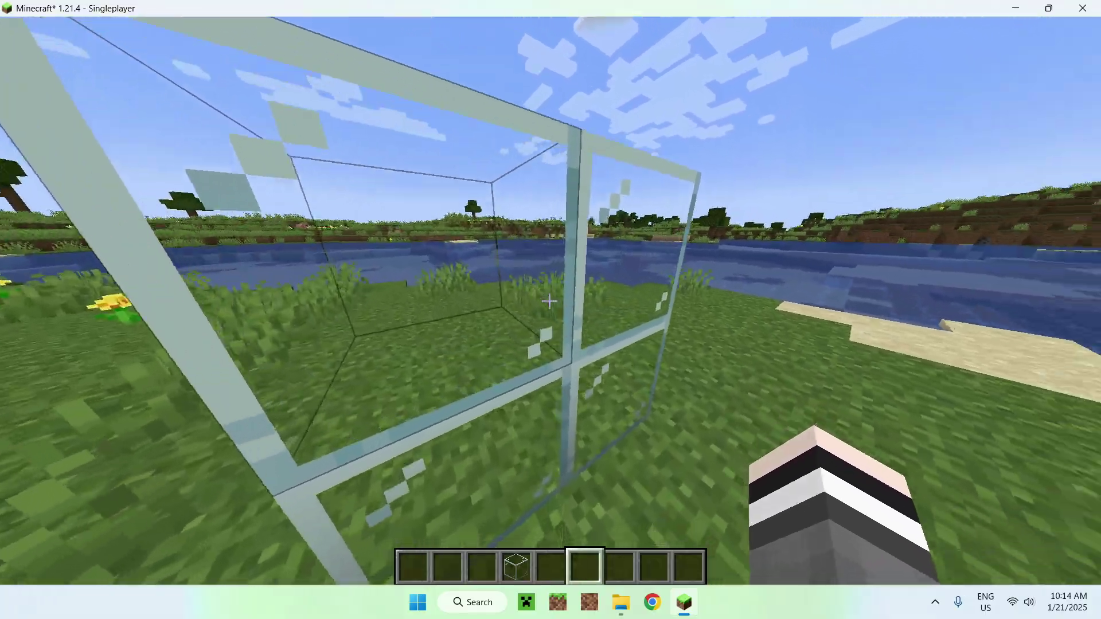
{"action": "key", "text": "s"}
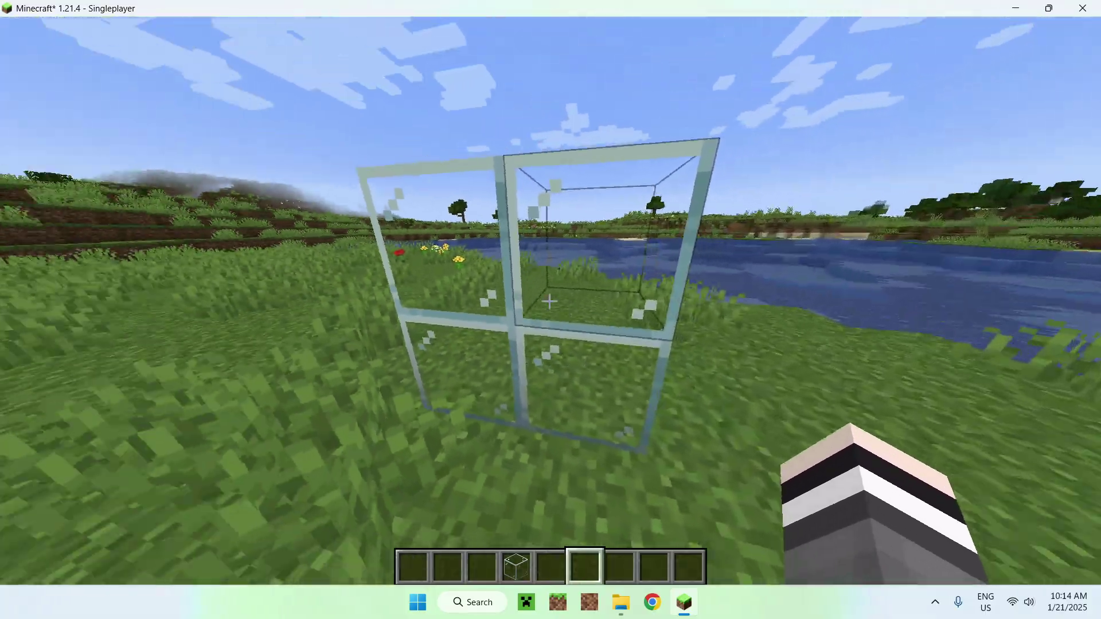
{"action": "key", "text": "w"}
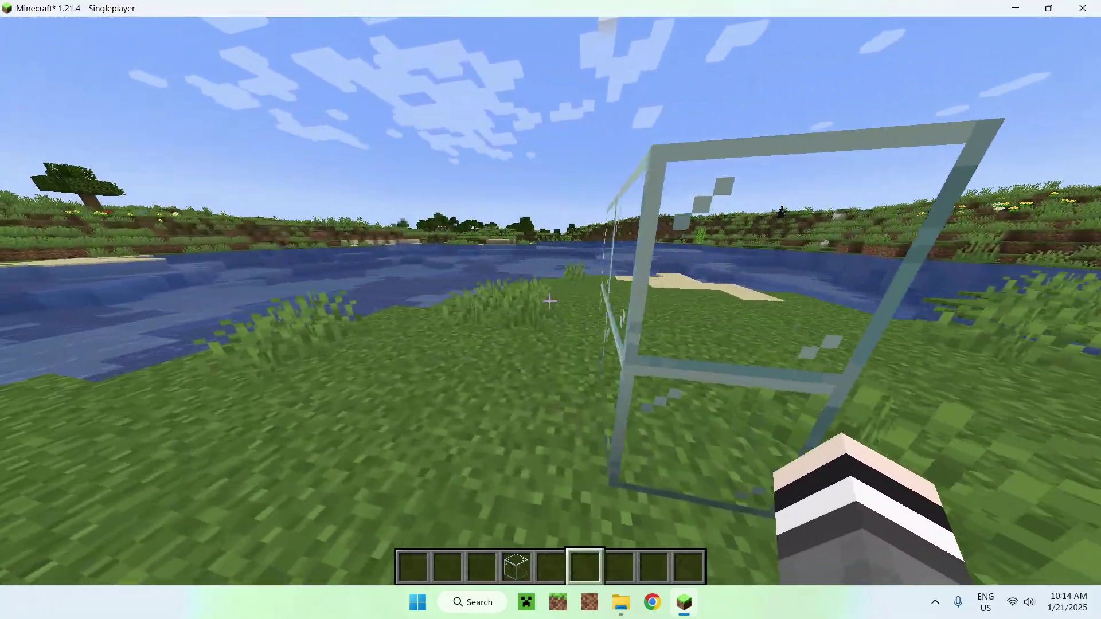
{"action": "key", "text": "s"}
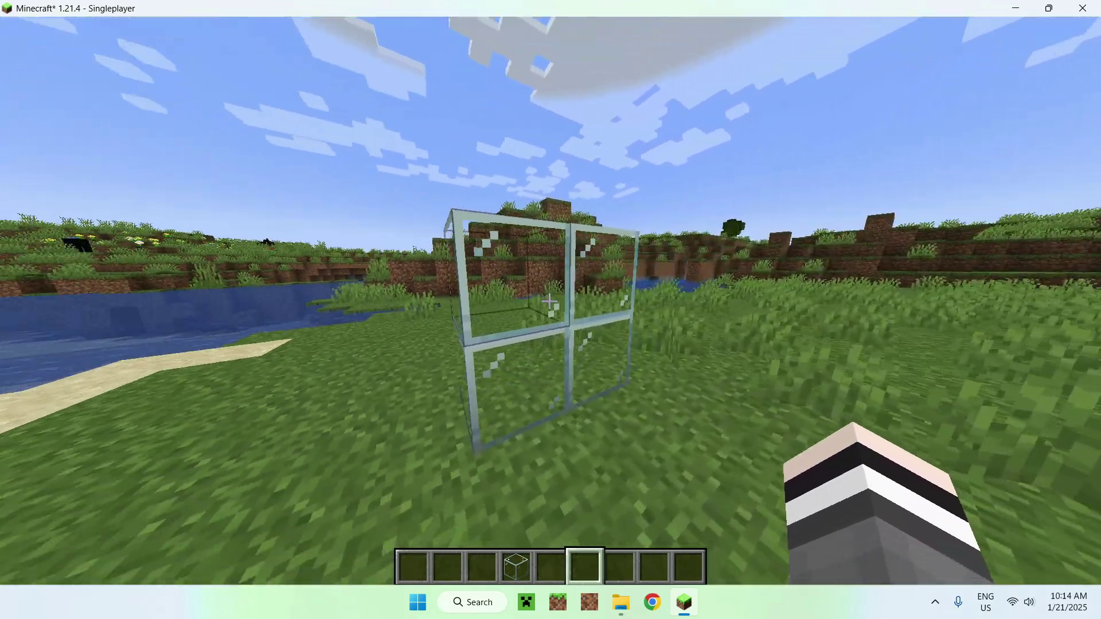
{"action": "key", "text": "d"}
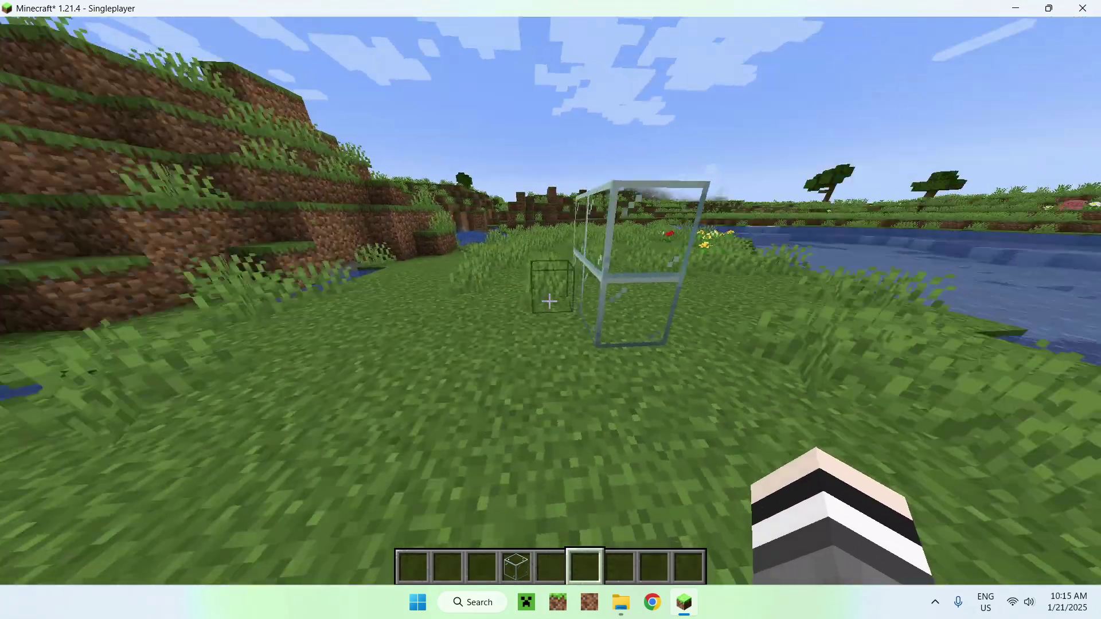
{"action": "key", "text": "w"}
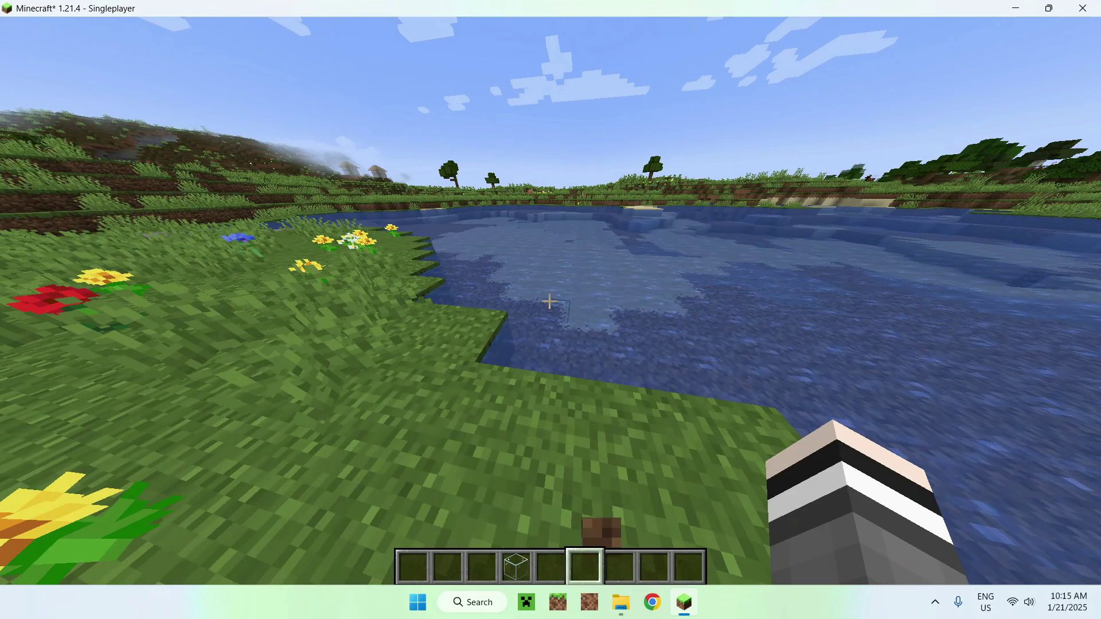
Activate the Connected World v1.4 resource pack, apply it and walk back to the glass wall.
{"action": "key", "text": "Escape"}
{"action": "left_click", "coordinate": [475, 338]}
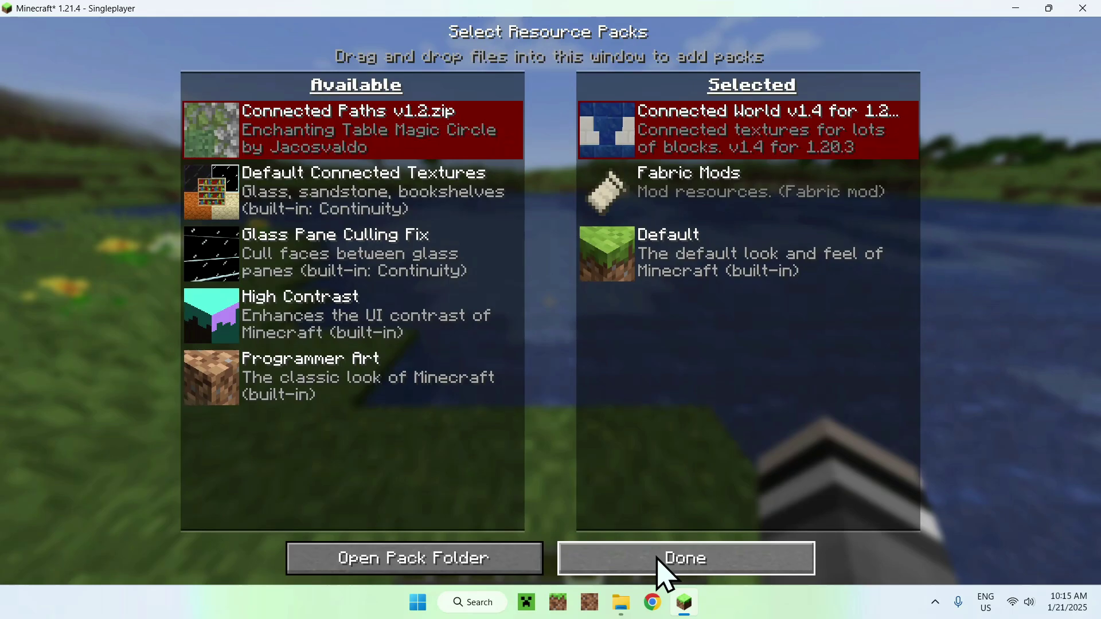
{"action": "left_click", "coordinate": [665, 568]}
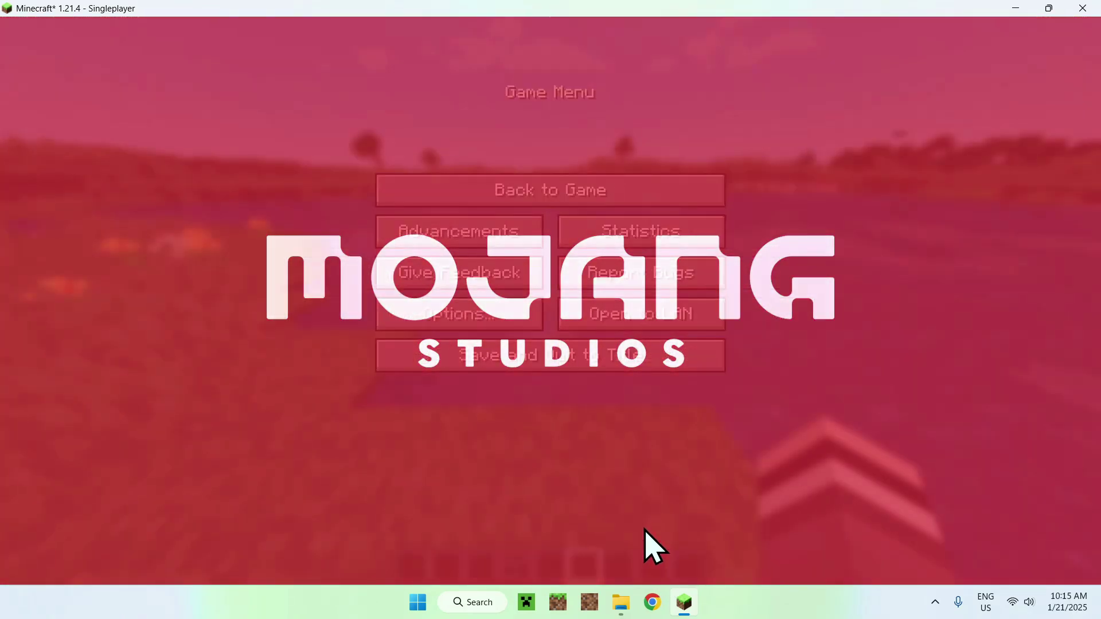
{"action": "key", "text": "Escape"}
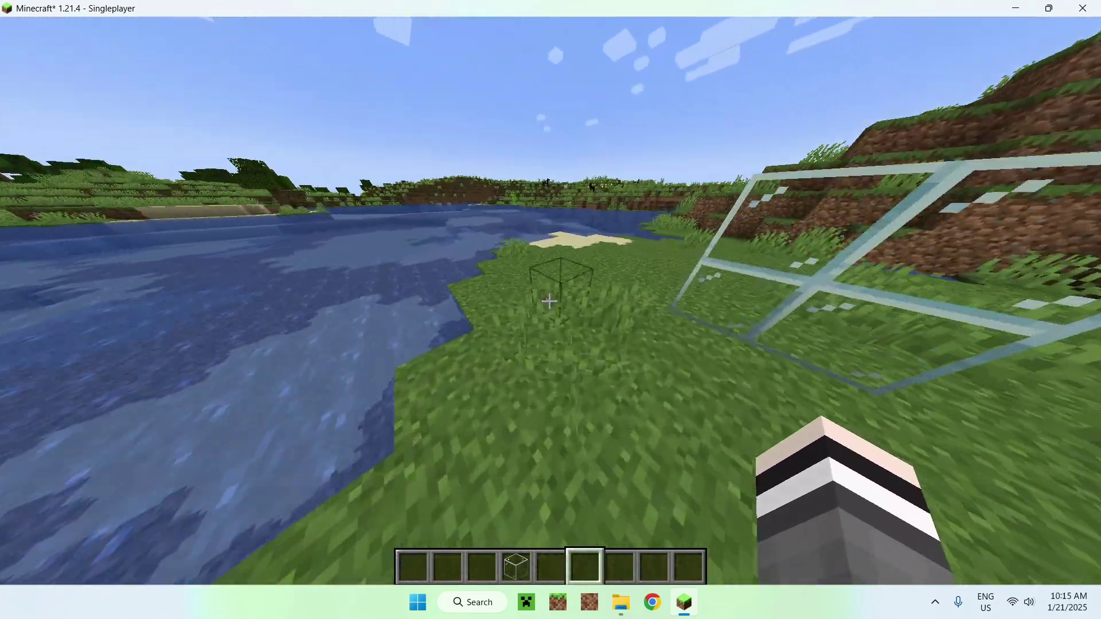
{"action": "key", "text": "w"}
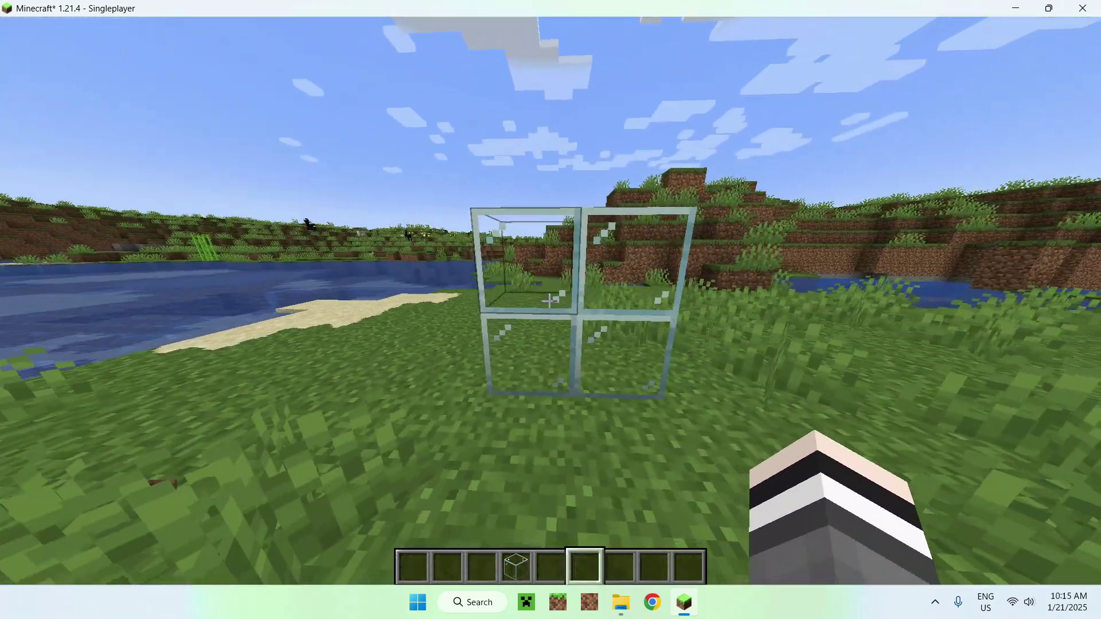
Apply the resource pack selection with Connected World v1.4 placed above Fabric Mods, and return to the game.
{"action": "key", "text": "Escape"}
{"action": "left_click", "coordinate": [435, 319]}
{"action": "left_click", "coordinate": [435, 315]}
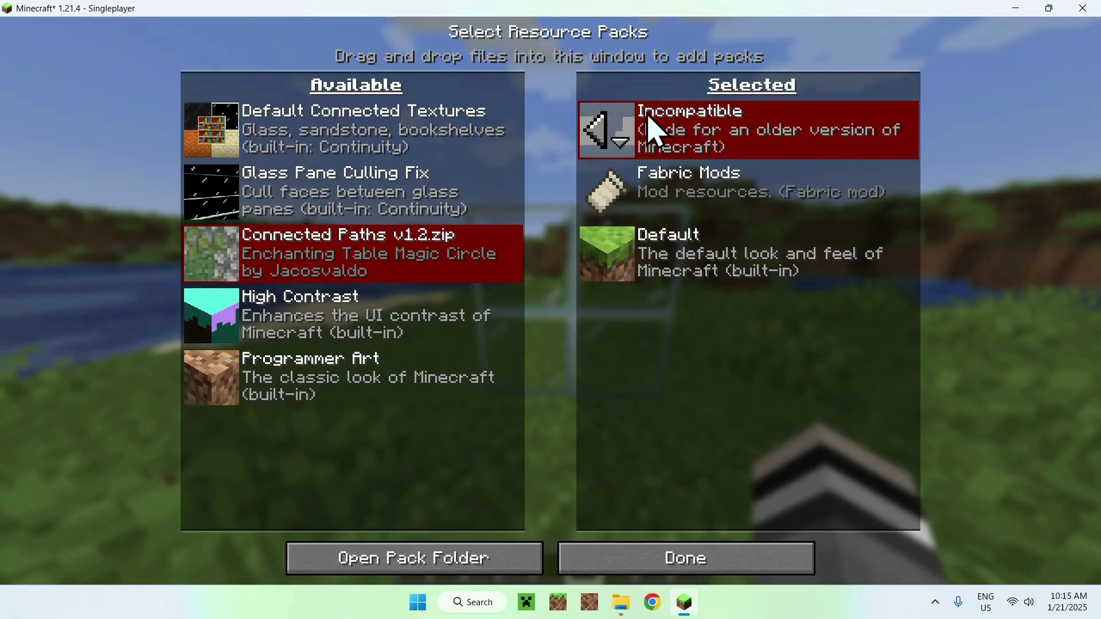
{"action": "left_click", "coordinate": [659, 549]}
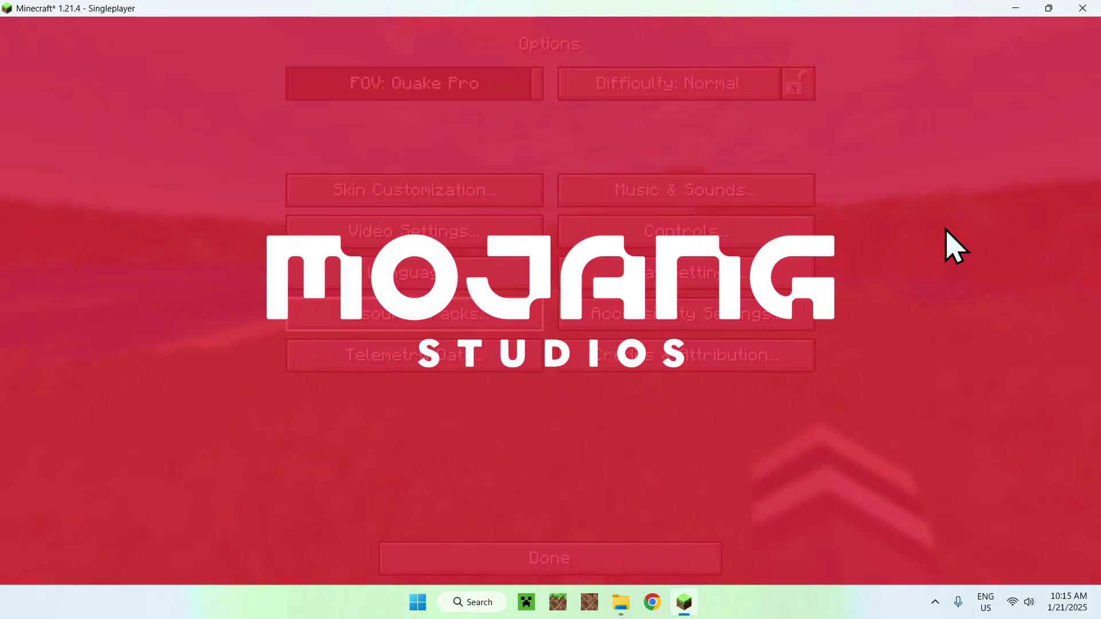
{"action": "key", "text": "Escape"}
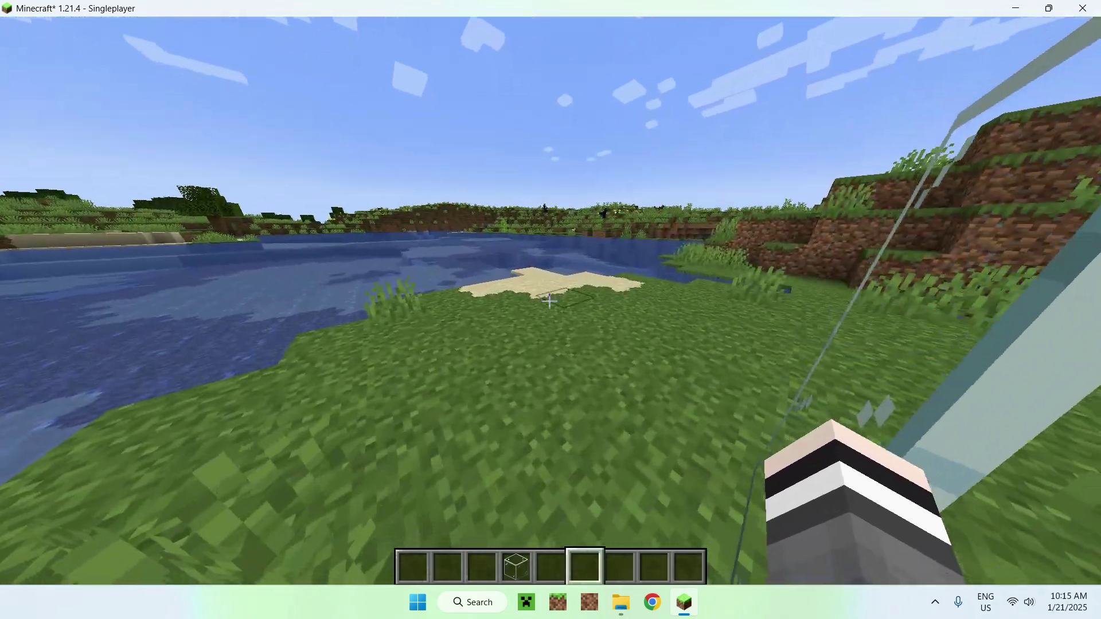
Examine the glass wall's block borders with Connected World v1.4 applied, and walk on toward the sandy shore.
{"action": "right_click", "coordinate": [549, 300]}
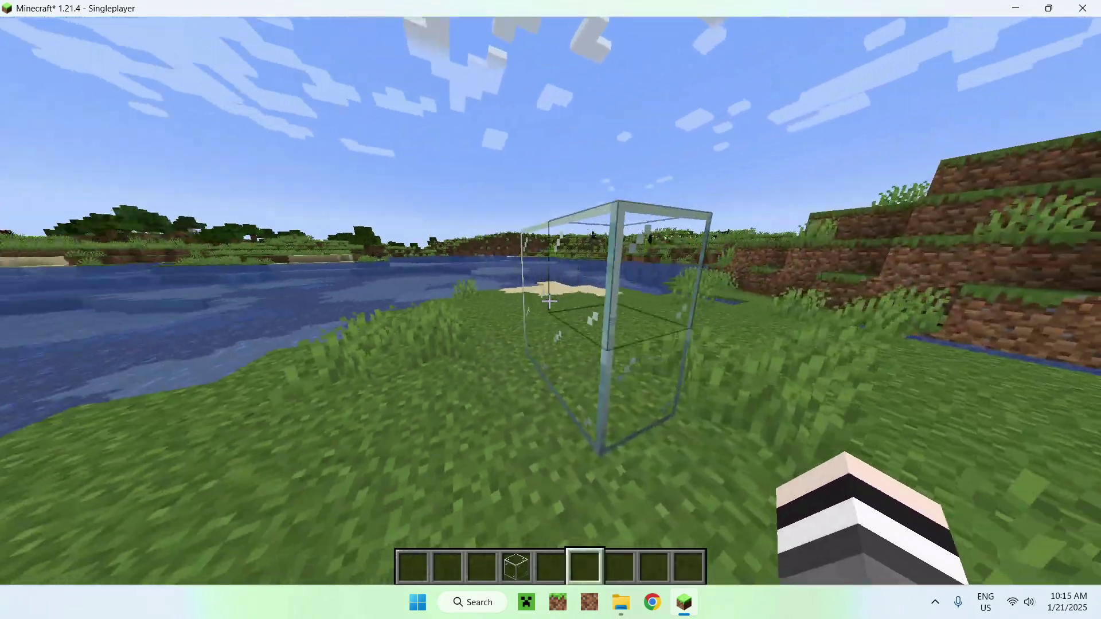
{"action": "key", "text": "w"}
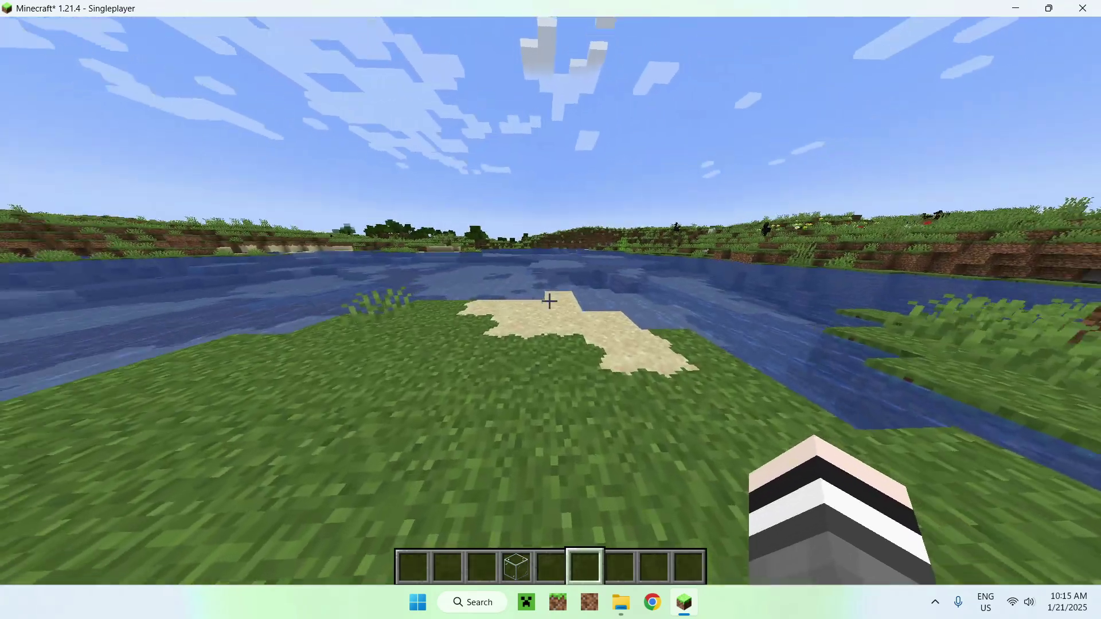
{"action": "key", "text": "w"}
Switch to the front-facing third-person view and walk across the meadow away from the glass wall to the water's edge.
{"action": "key", "text": "F5"}
{"action": "key", "text": "F5"}
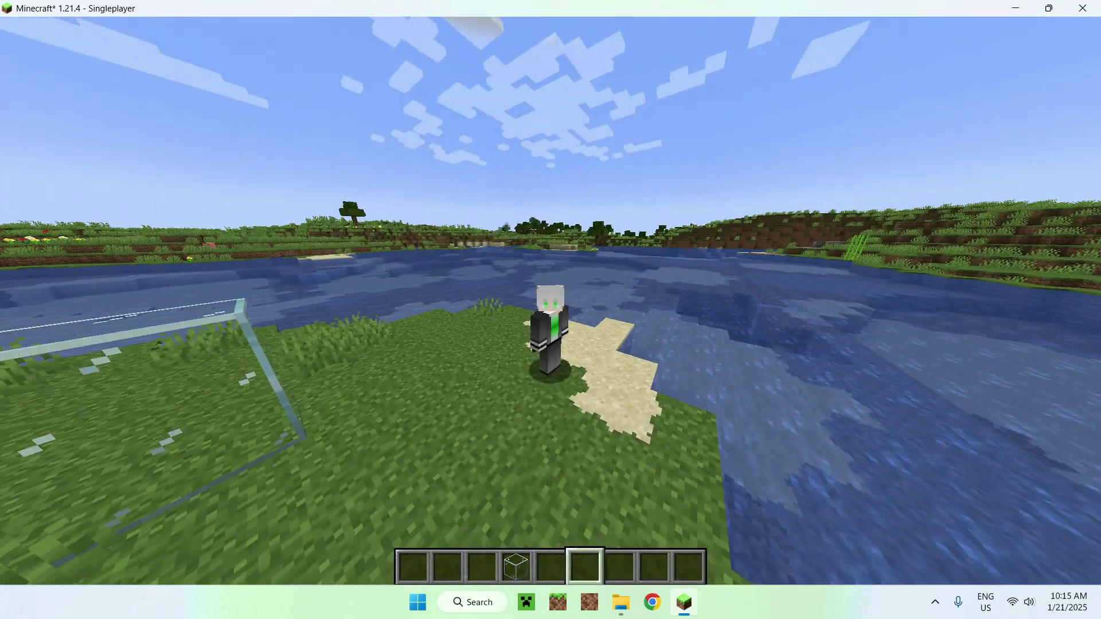
{"action": "key", "text": "w"}
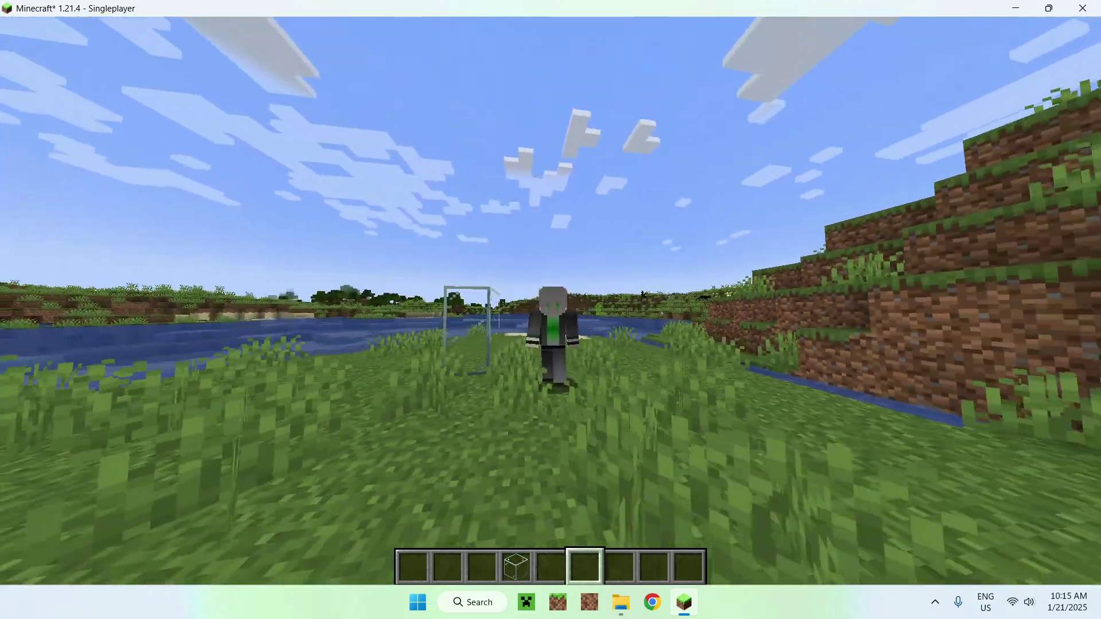
{"action": "key", "text": "w"}
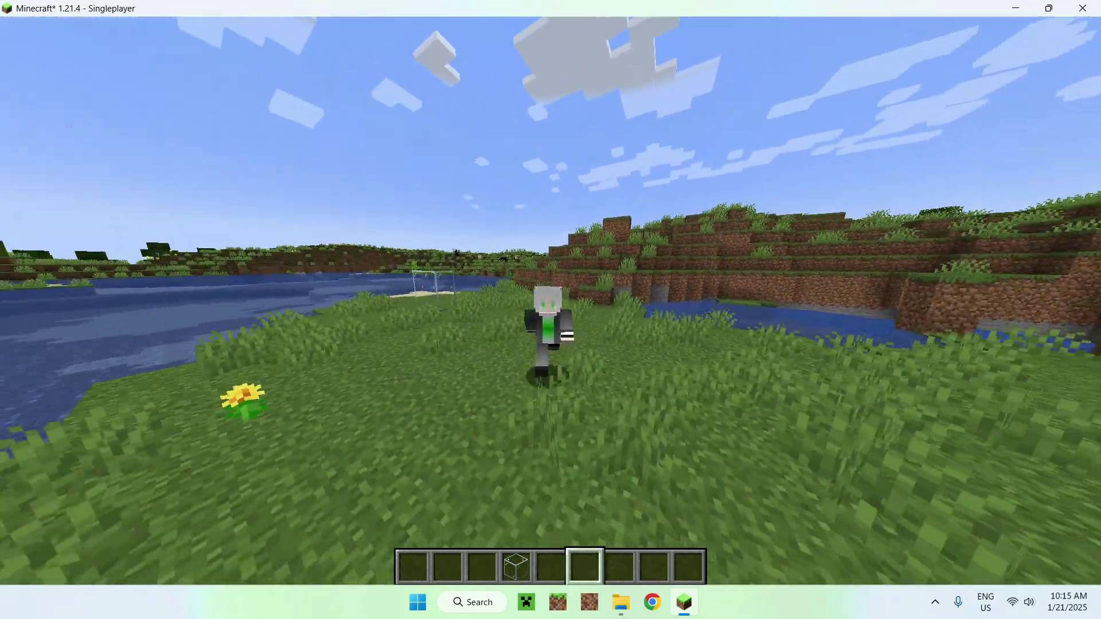
{"action": "key", "text": "w"}
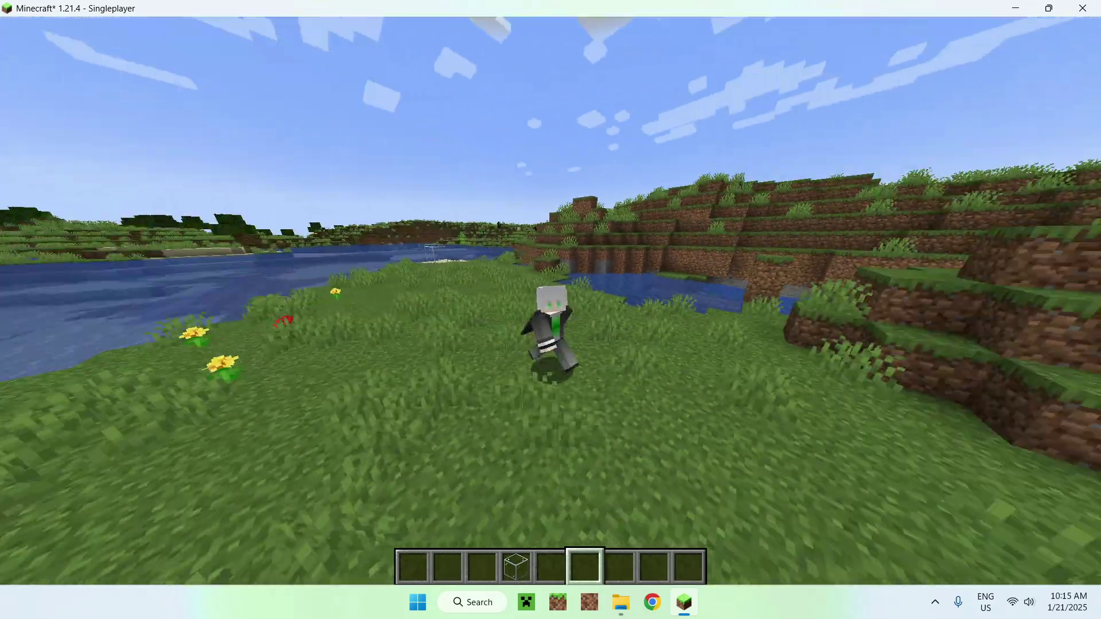
{"action": "key", "text": "w"}
{"action": "scroll", "coordinate": [550, 310], "scroll_direction": "down", "scroll_amount": 3}
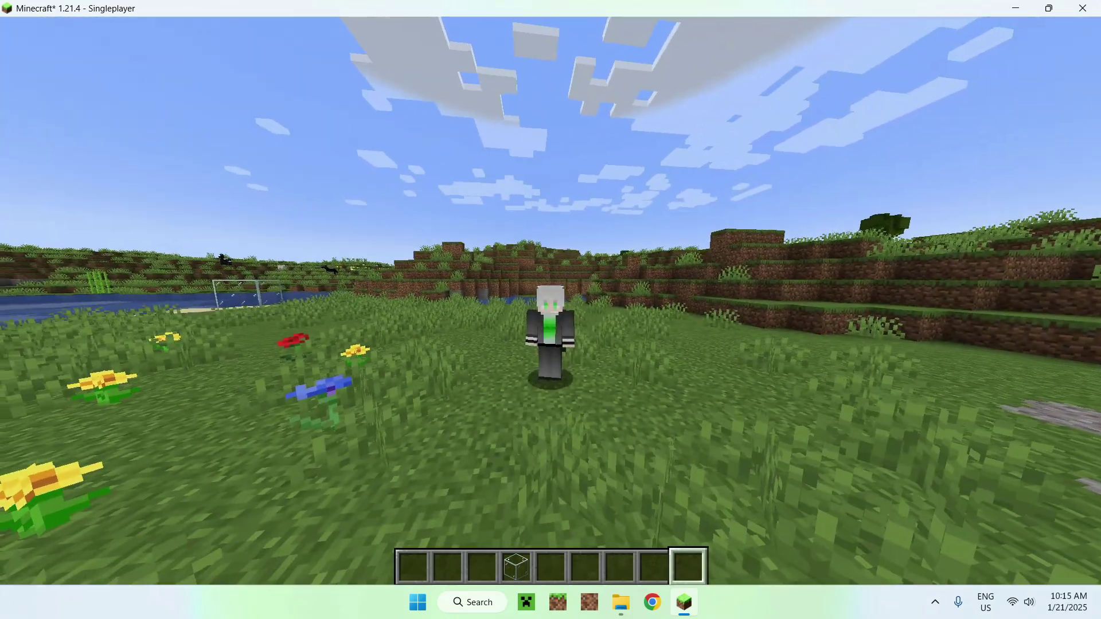
{"action": "key", "text": "w"}
{"action": "key", "text": "w"}
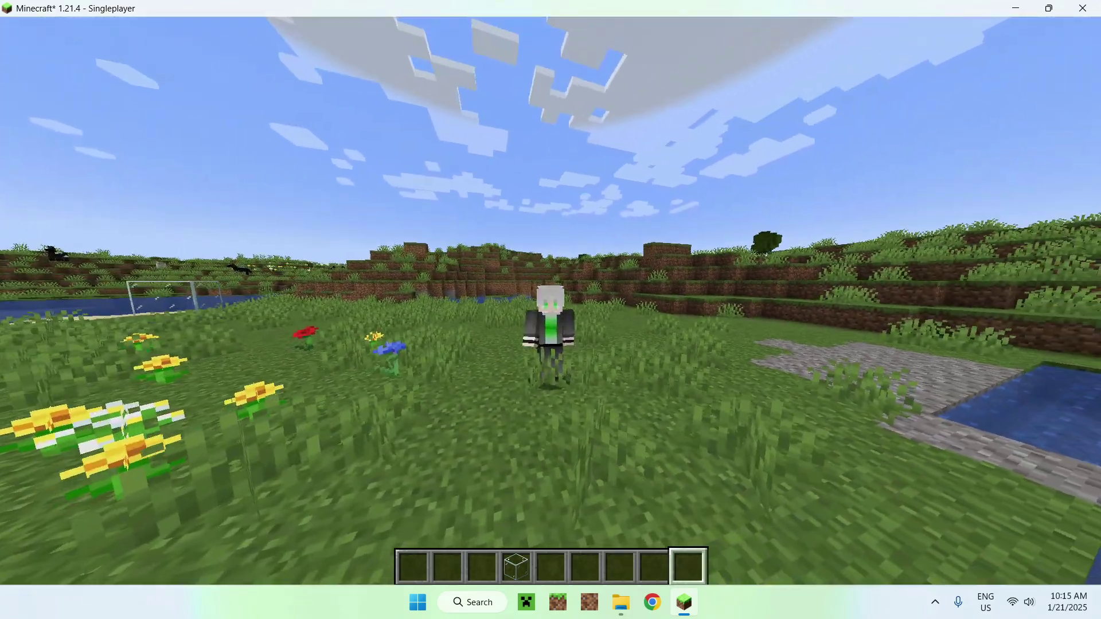
{"action": "key", "text": "w"}
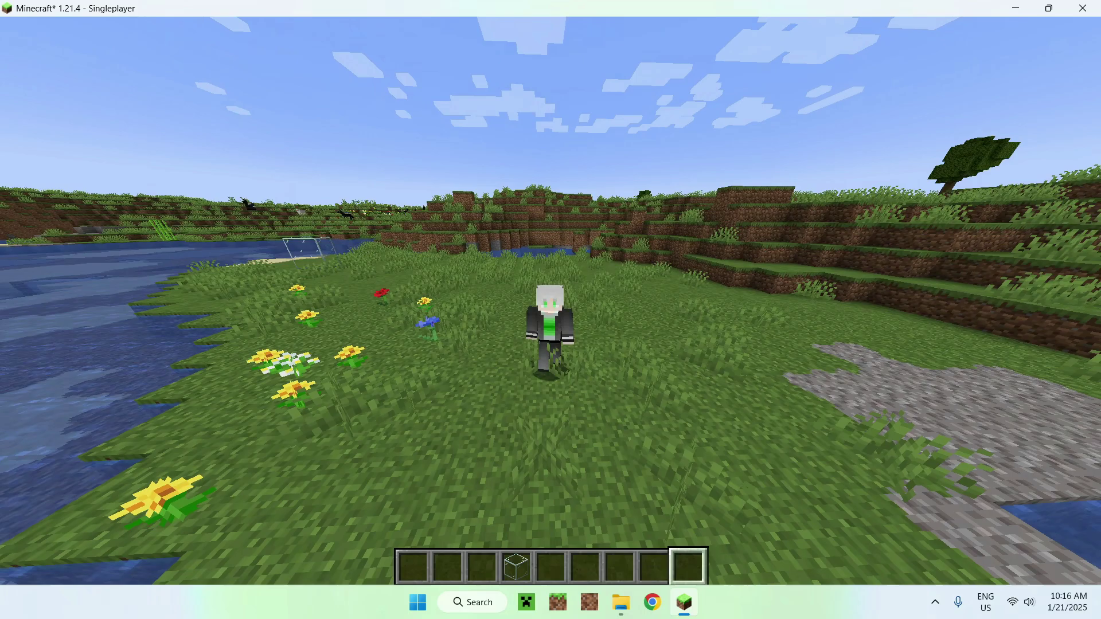
{"action": "key", "text": "w"}
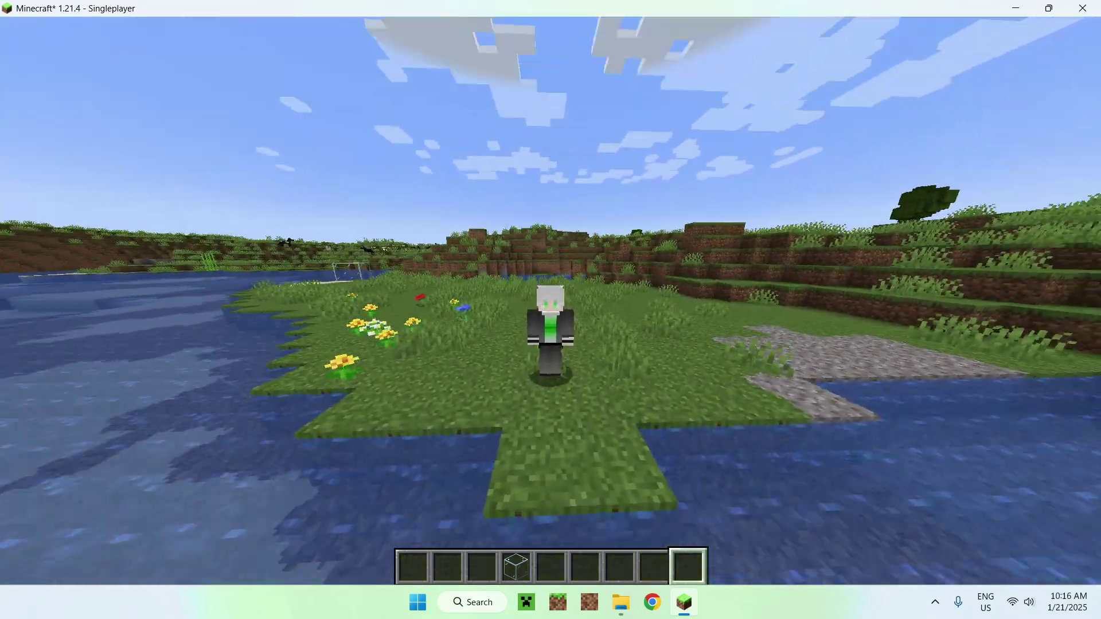